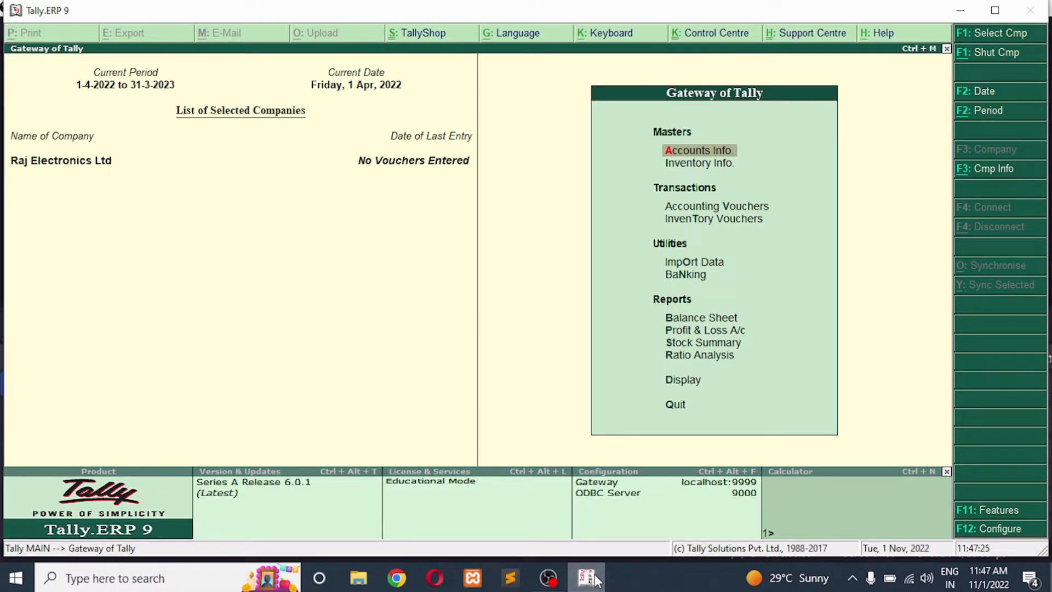
Enable maintaining multiple godowns and stock categories in the company's inventory features
{"action": "key", "text": "F11"}
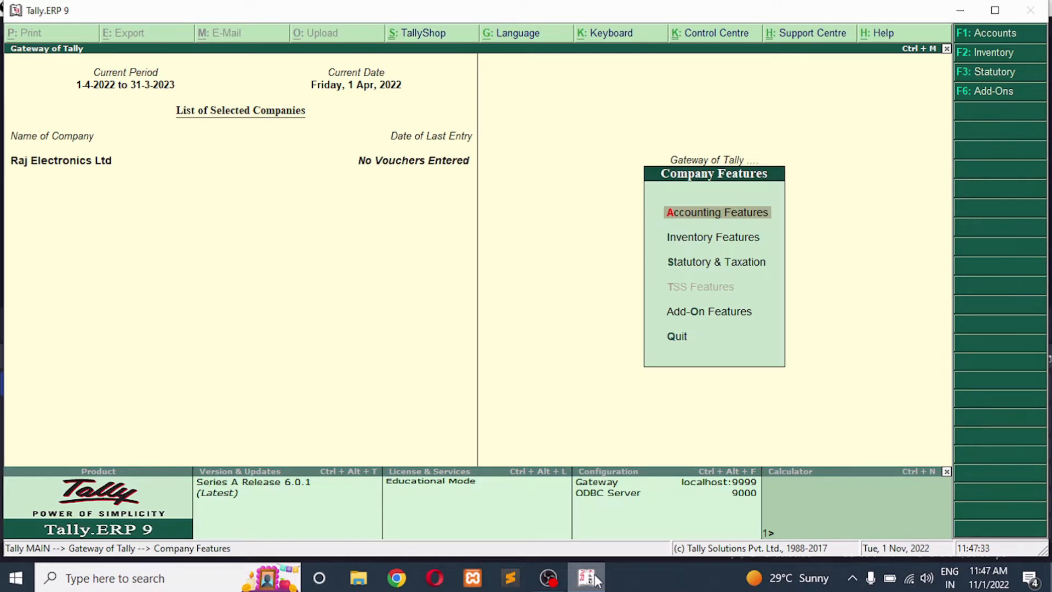
{"action": "key", "text": "F2"}
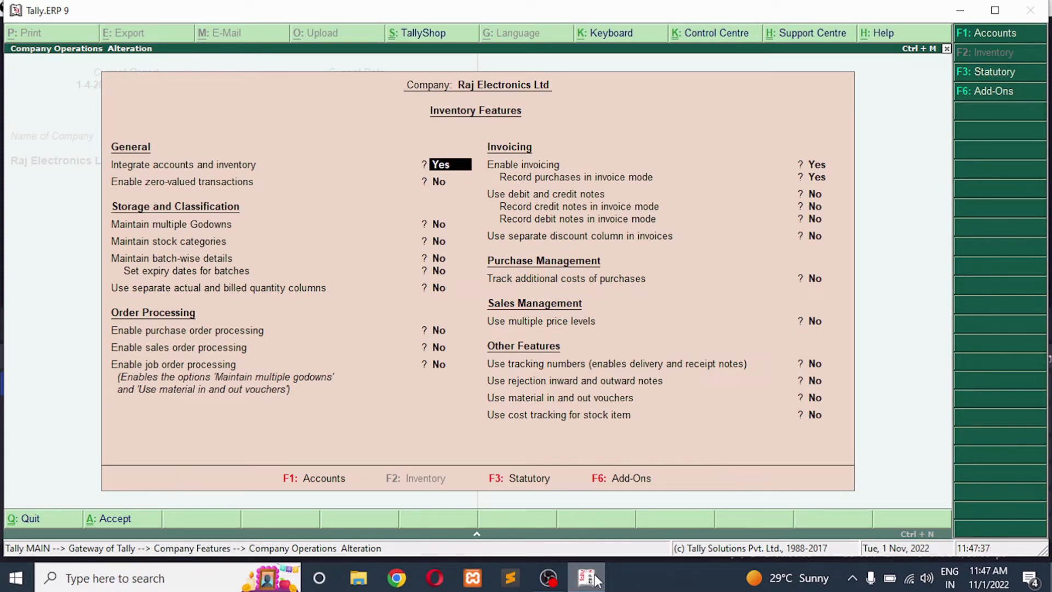
{"action": "key", "text": "Return"}
{"action": "key", "text": "Return"}
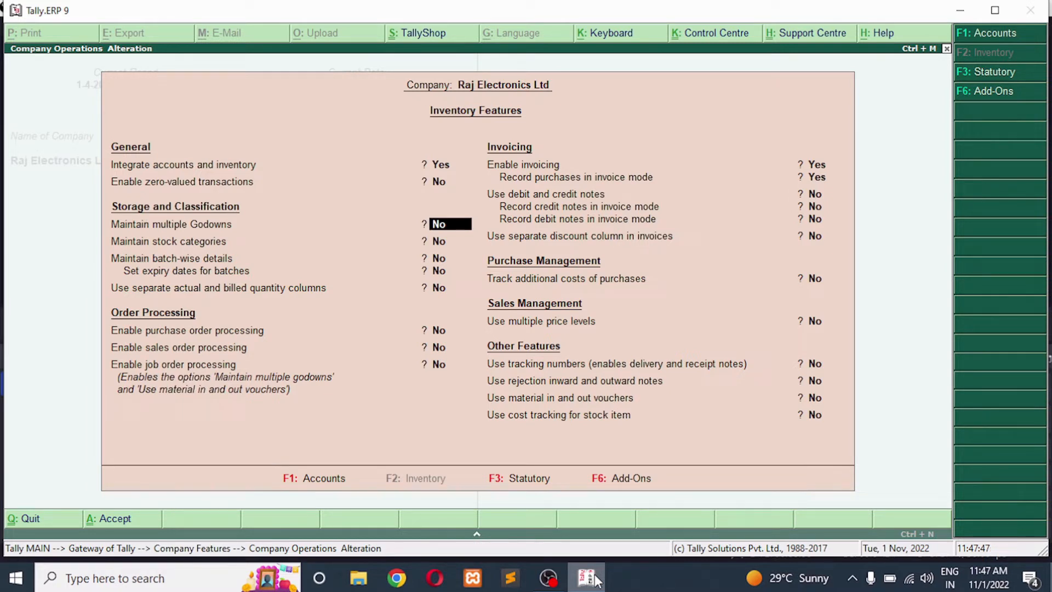
{"action": "type", "text": "y"}
{"action": "key", "text": "Return"}
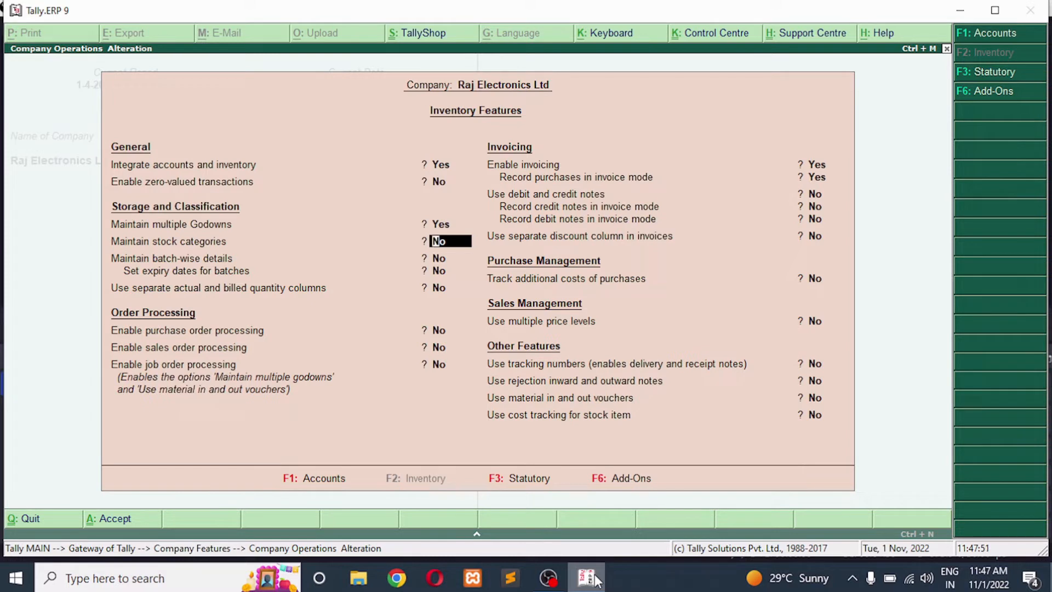
{"action": "type", "text": "y"}
{"action": "key", "text": "Return"}
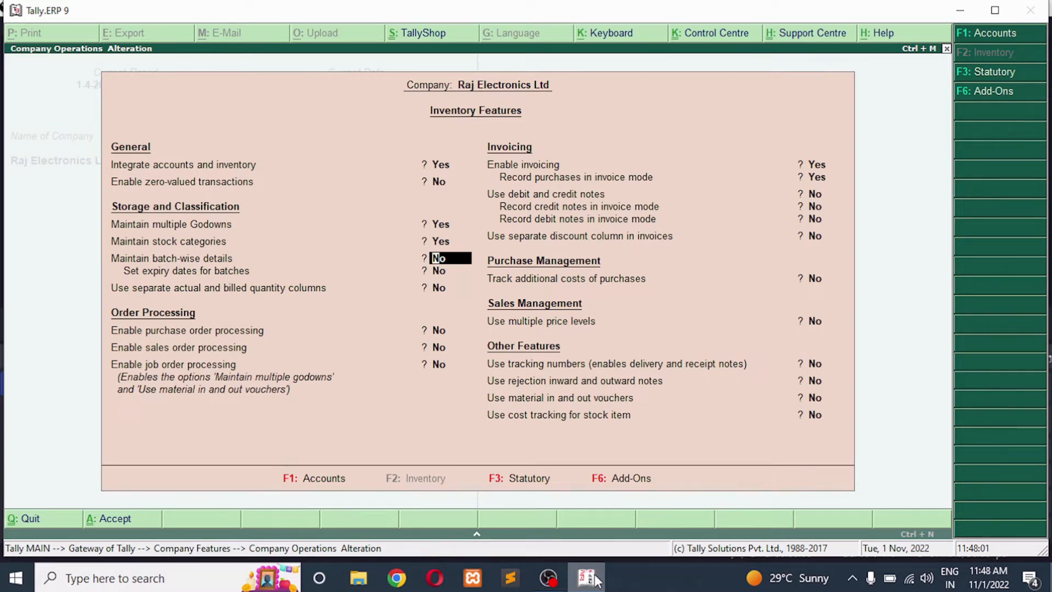
{"action": "key", "text": "Escape"}
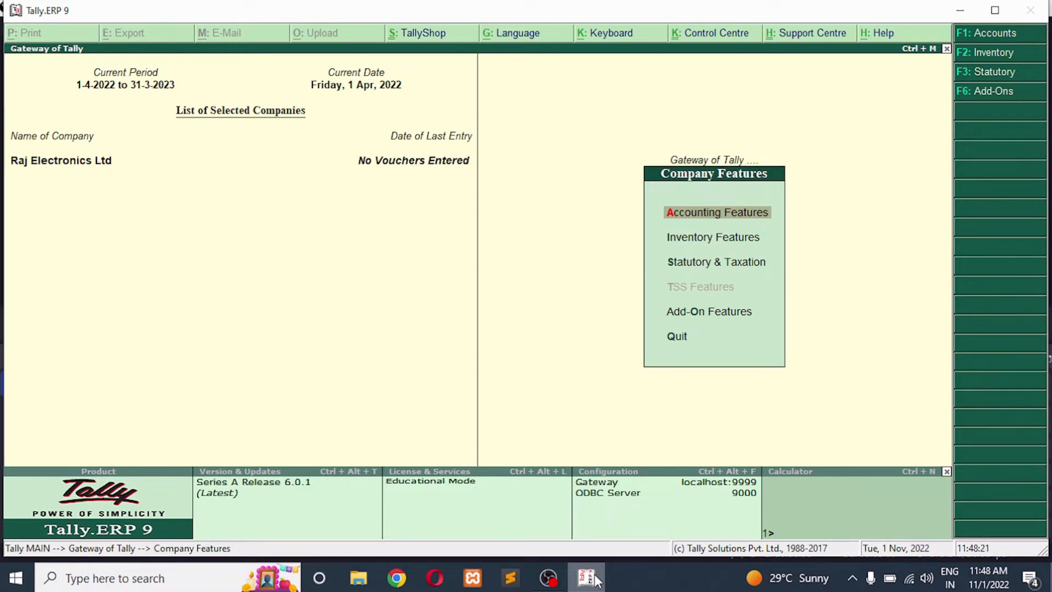
{"action": "key", "text": "Escape"}
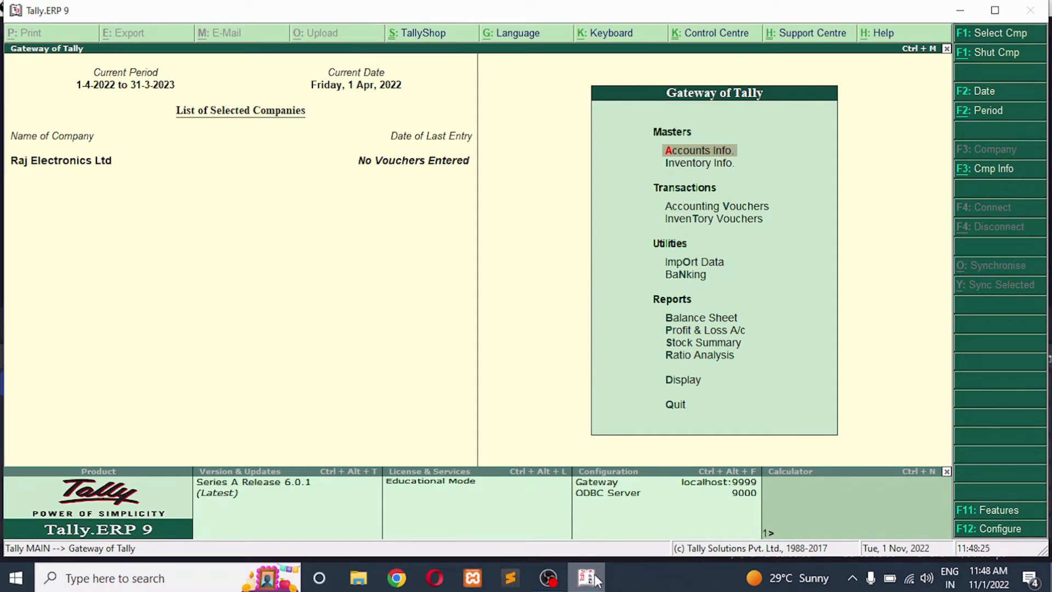
Create a single godown named Kidwai Nagar under Primary
{"action": "key", "text": "Down"}
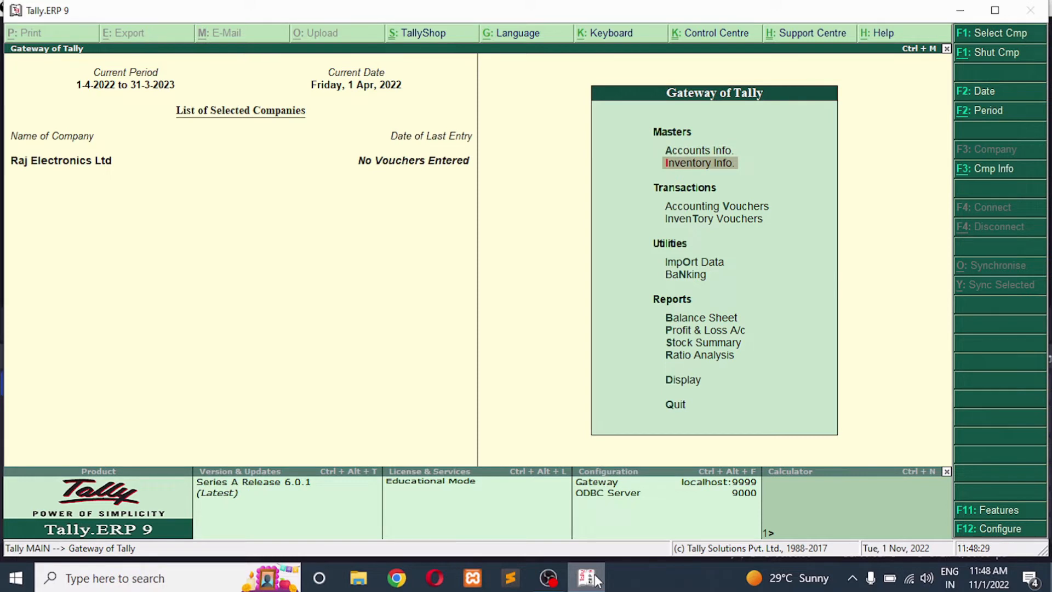
{"action": "key", "text": "Return"}
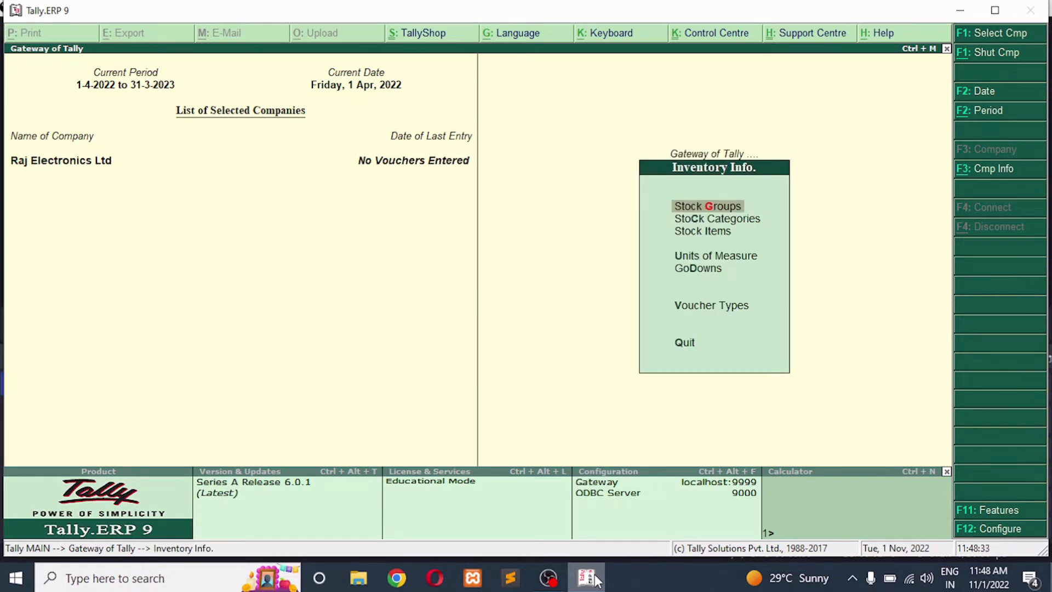
{"action": "key", "text": "Down"}
{"action": "key", "text": "Down"}
{"action": "key", "text": "Down"}
{"action": "key", "text": "Down"}
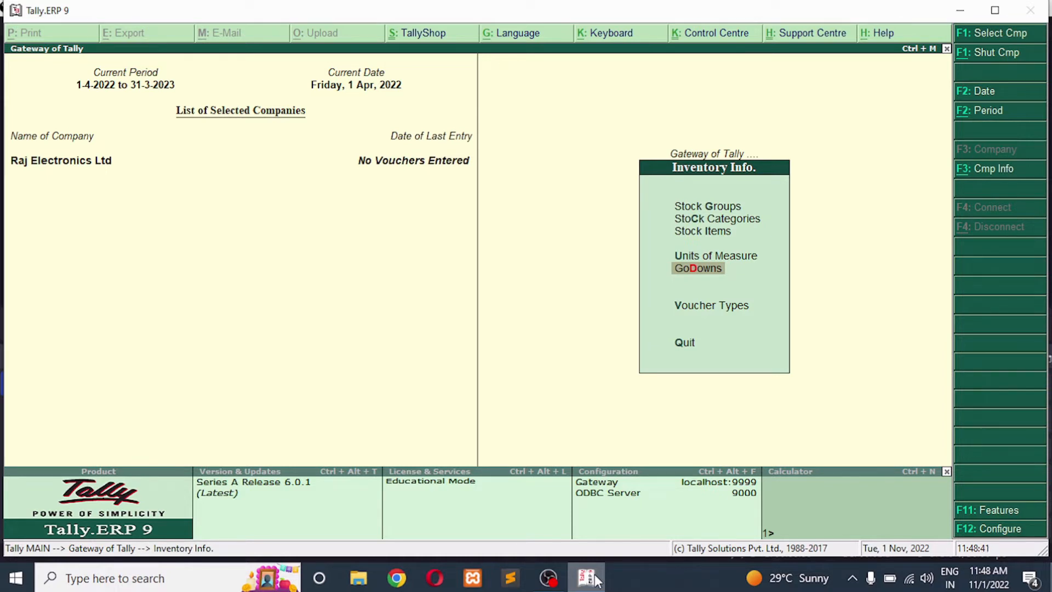
{"action": "key", "text": "Return"}
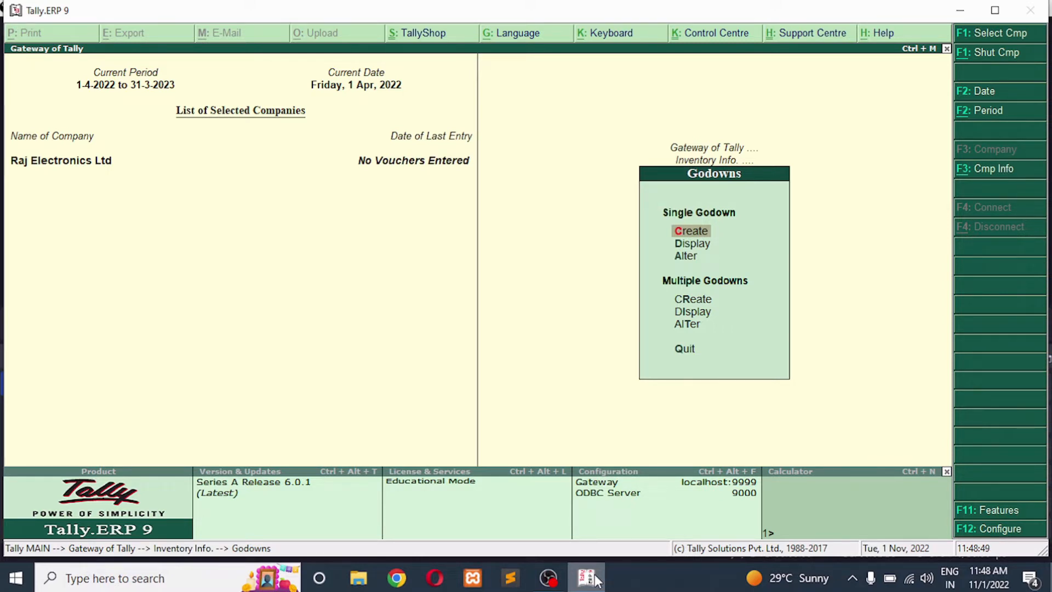
{"action": "key", "text": "Return"}
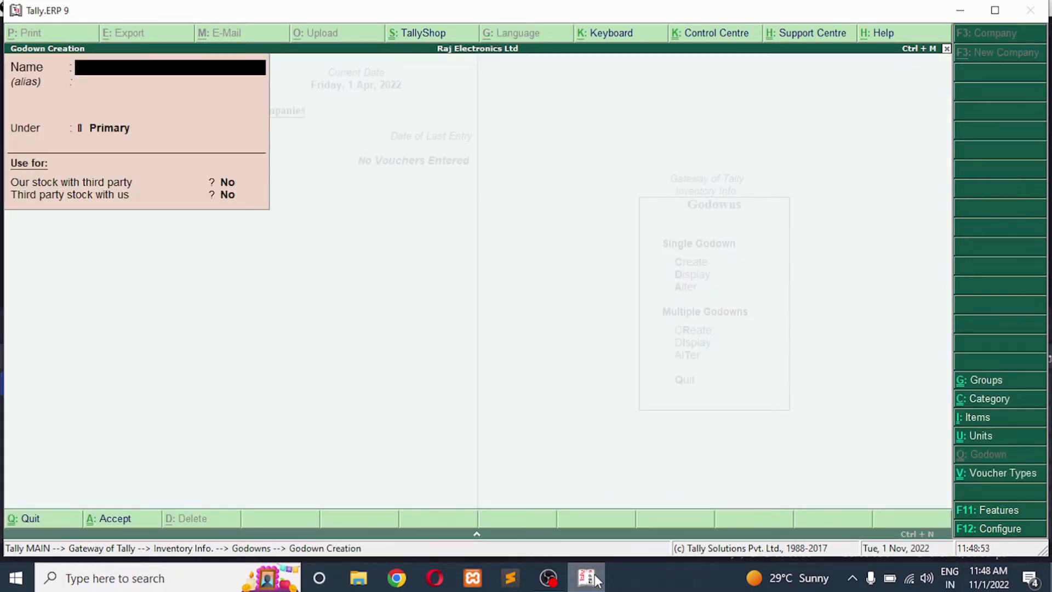
{"action": "type", "text": "Kidwai Nagar"}
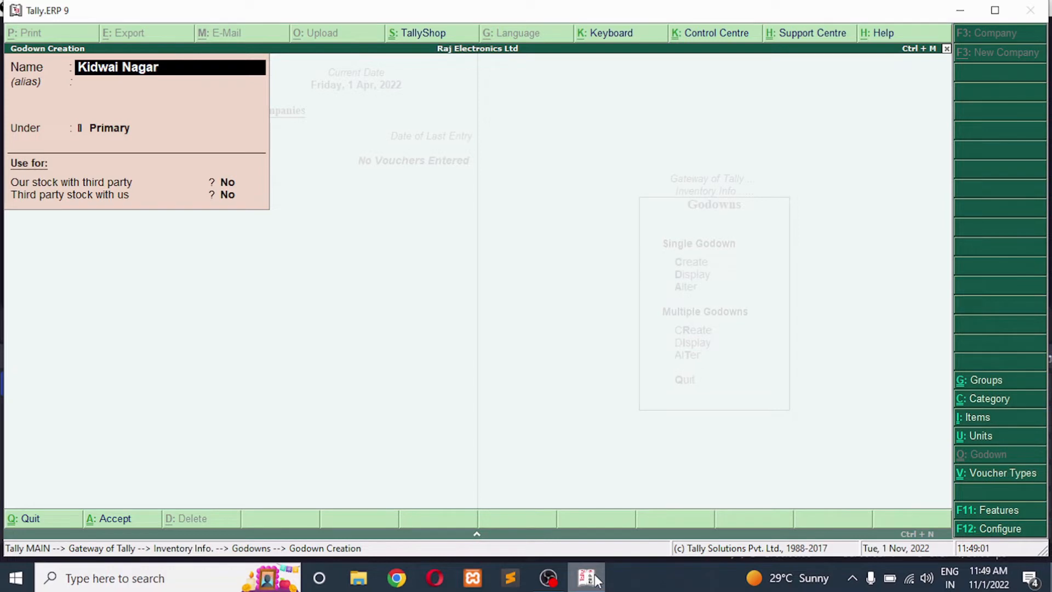
{"action": "key", "text": "Return"}
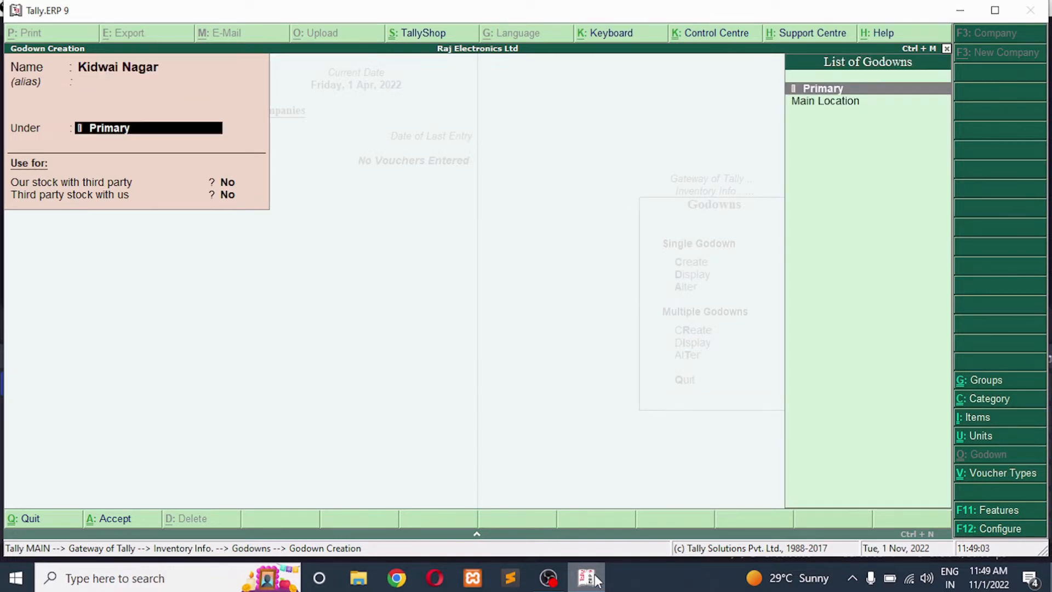
{"action": "key", "text": "Return"}
{"action": "key", "text": "Return"}
{"action": "key", "text": "Return"}
Create another godown named Saket Nagar under Primary
{"action": "key", "text": "Return"}
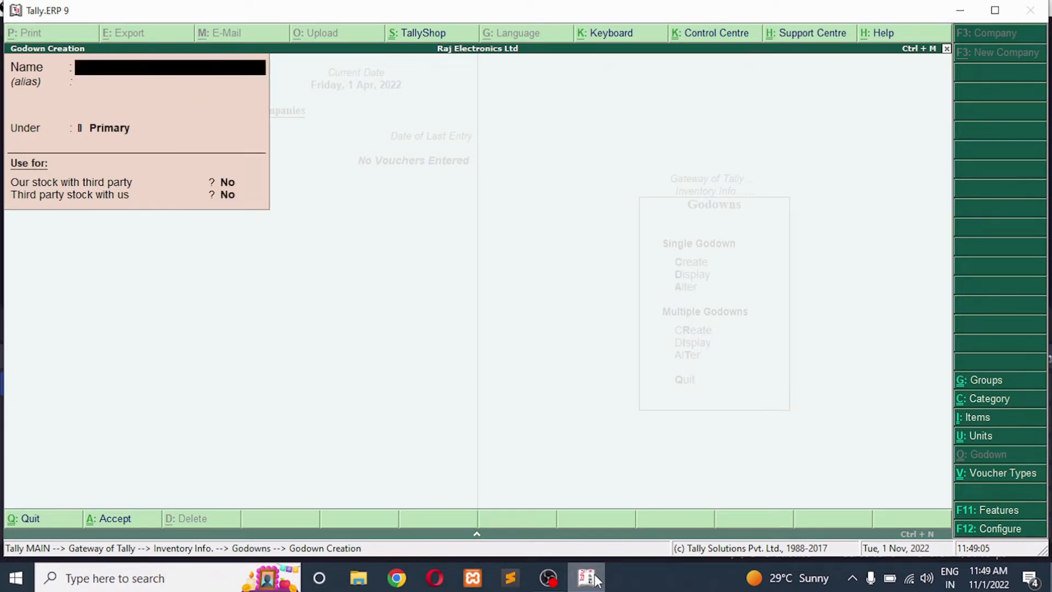
{"action": "type", "text": "Saket Nagar"}
{"action": "key", "text": "Return"}
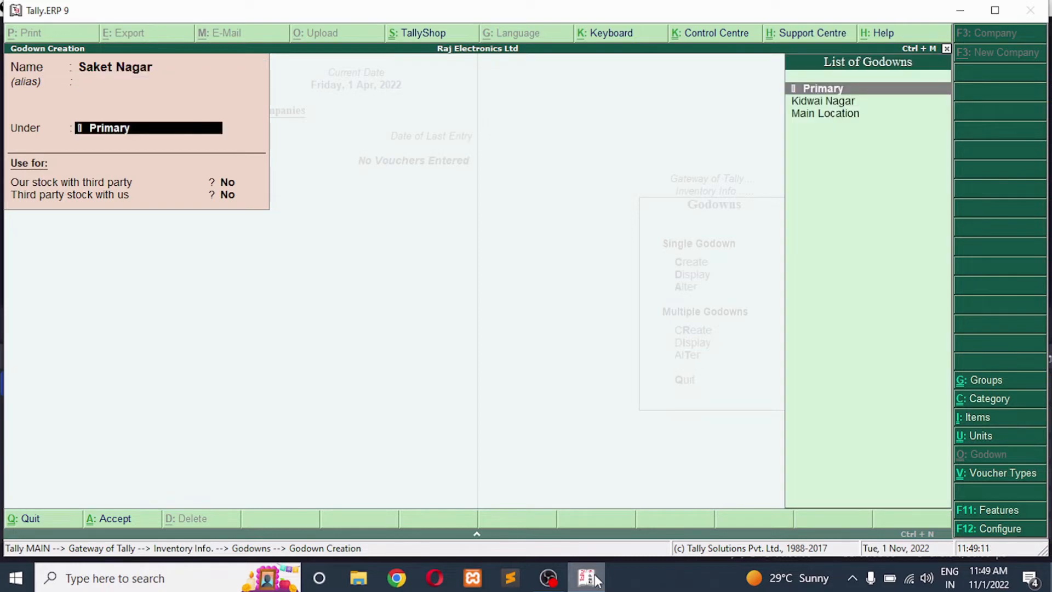
{"action": "key", "text": "Return"}
{"action": "key", "text": "Return"}
{"action": "key", "text": "Return"}
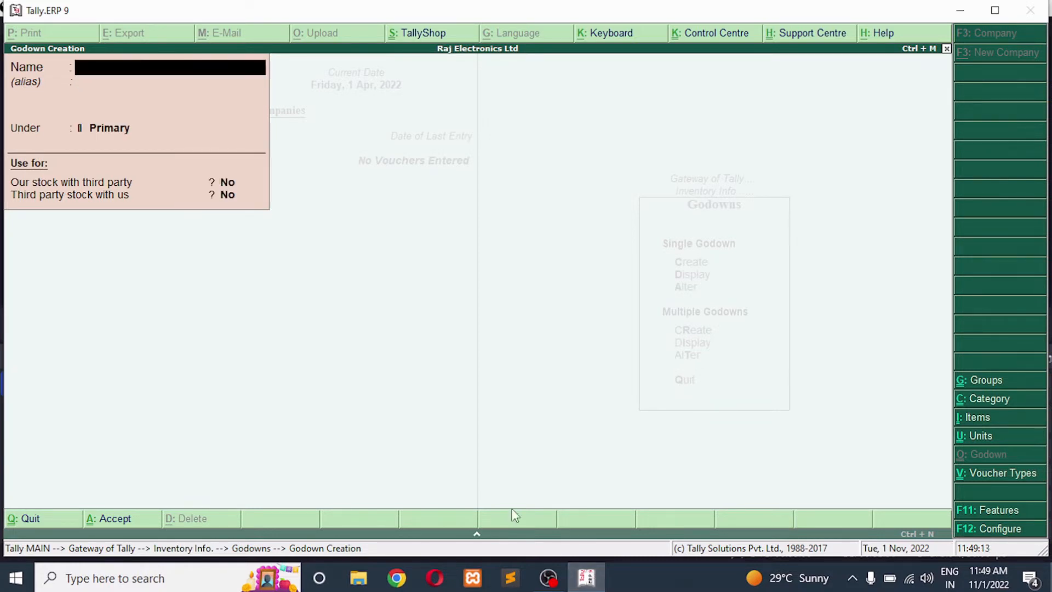
Create a third godown named Govind Nagar under Primary and leave godown creation
{"action": "type", "text": "Govind Nagar"}
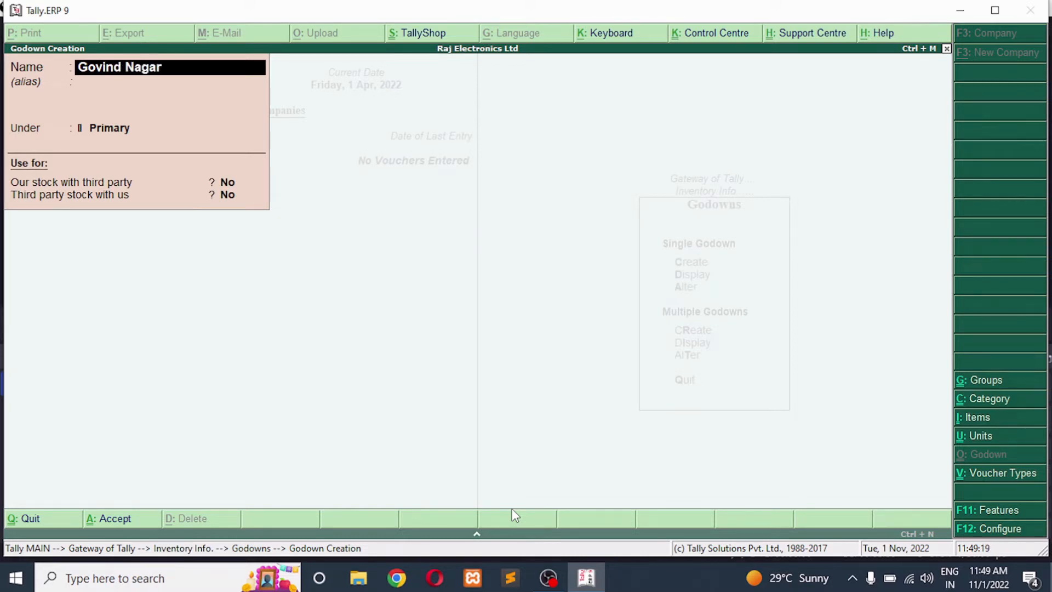
{"action": "key", "text": "Return"}
{"action": "key", "text": "Return"}
{"action": "key", "text": "Return"}
{"action": "key", "text": "Return"}
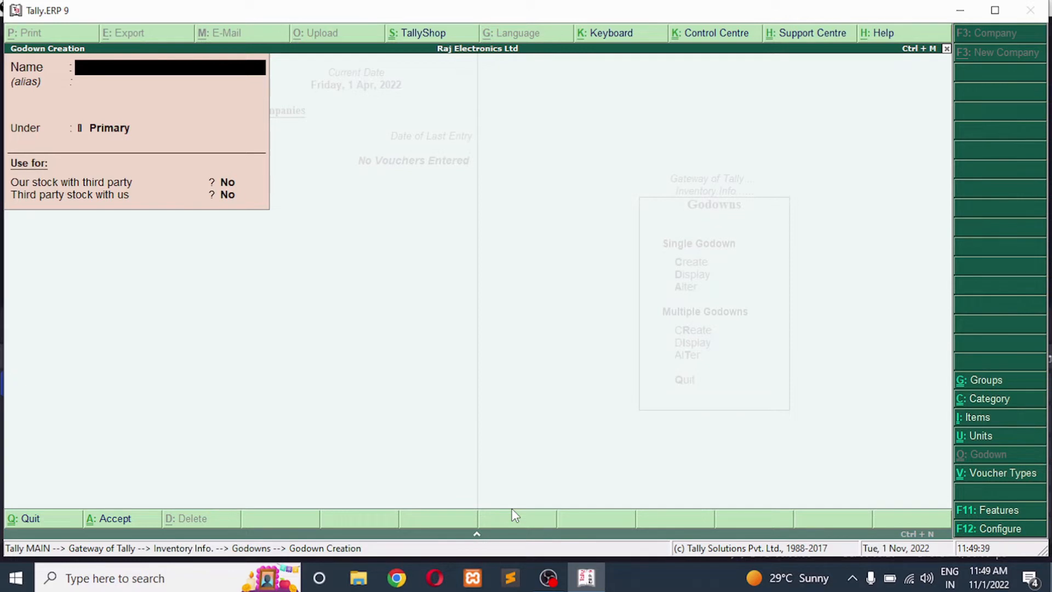
{"action": "key", "text": "Escape"}
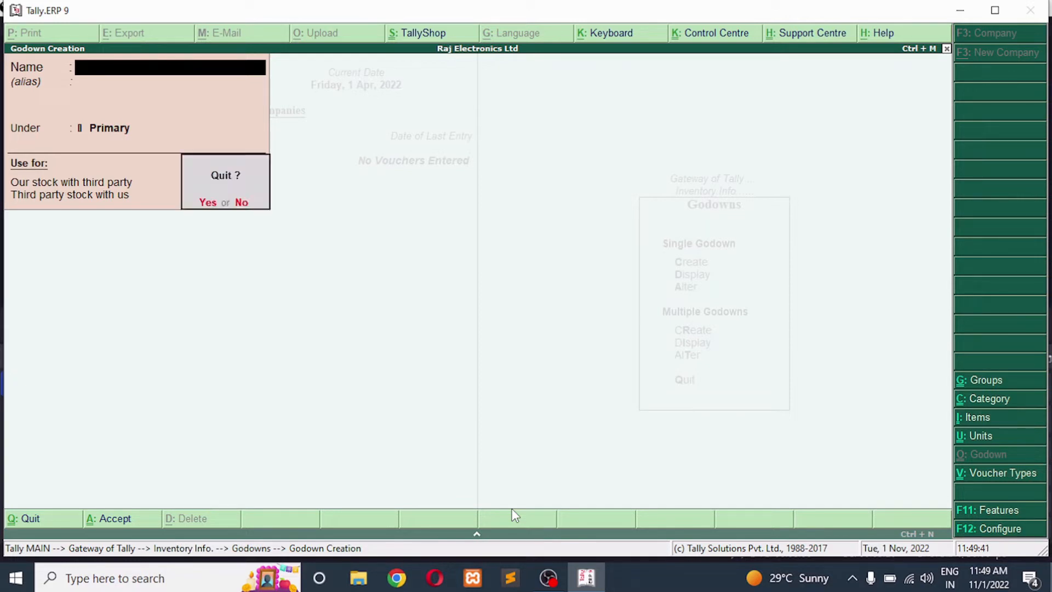
{"action": "key", "text": "y"}
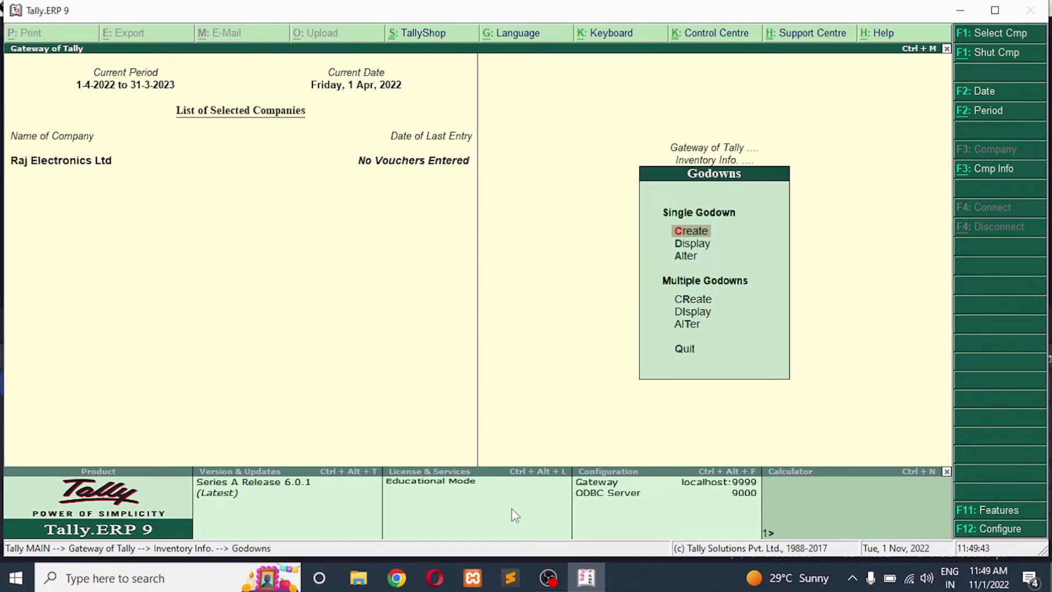
{"action": "key", "text": "Escape"}
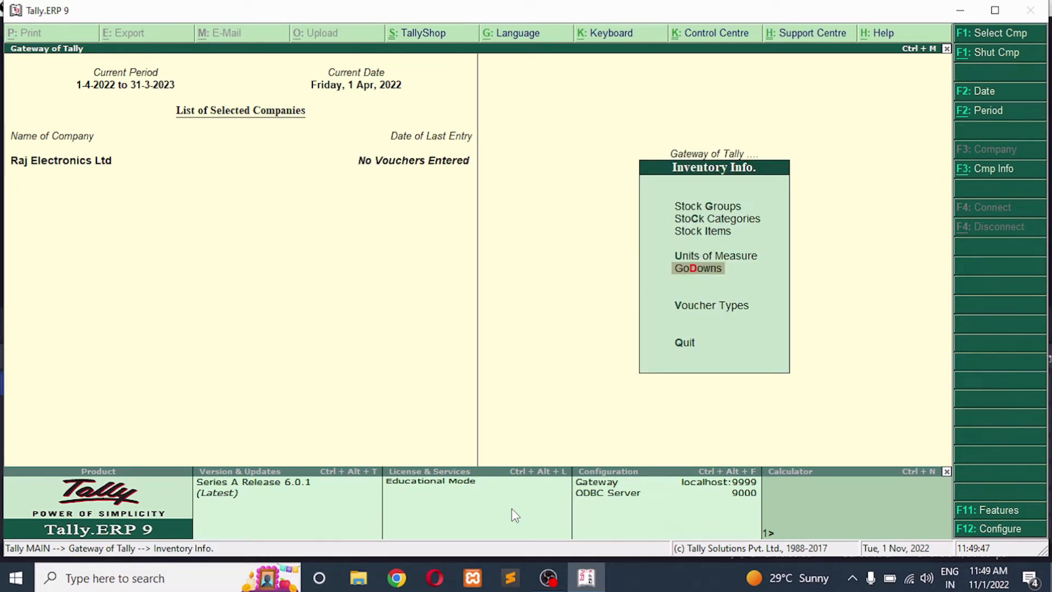
Create a simple unit of measure with symbol pcs, formal name Pieces and 0 decimal places
{"action": "key", "text": "Up"}
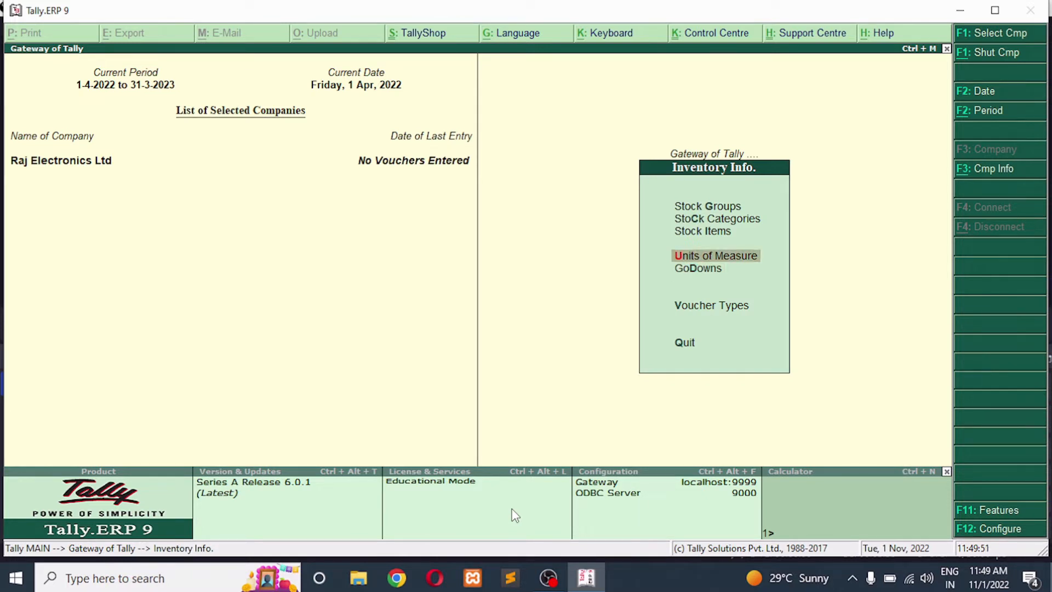
{"action": "key", "text": "Return"}
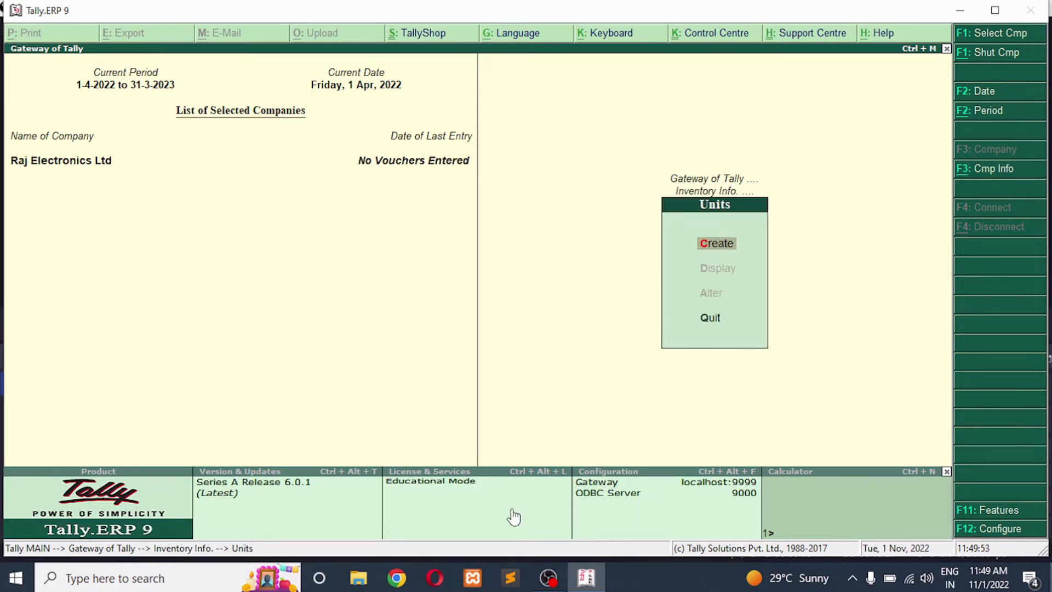
{"action": "key", "text": "Return"}
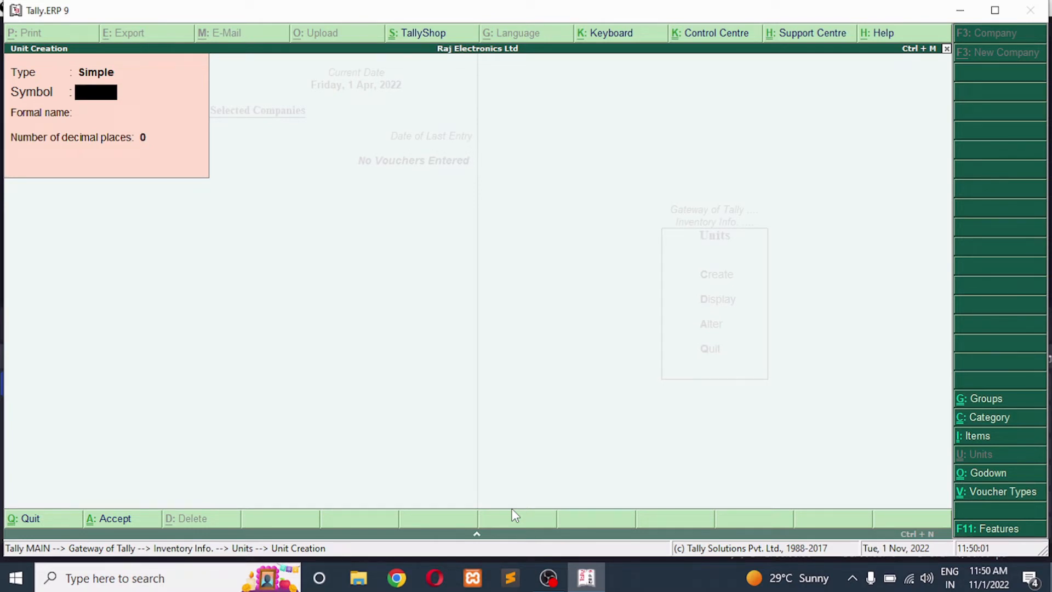
{"action": "type", "text": "pcs"}
{"action": "key", "text": "Return"}
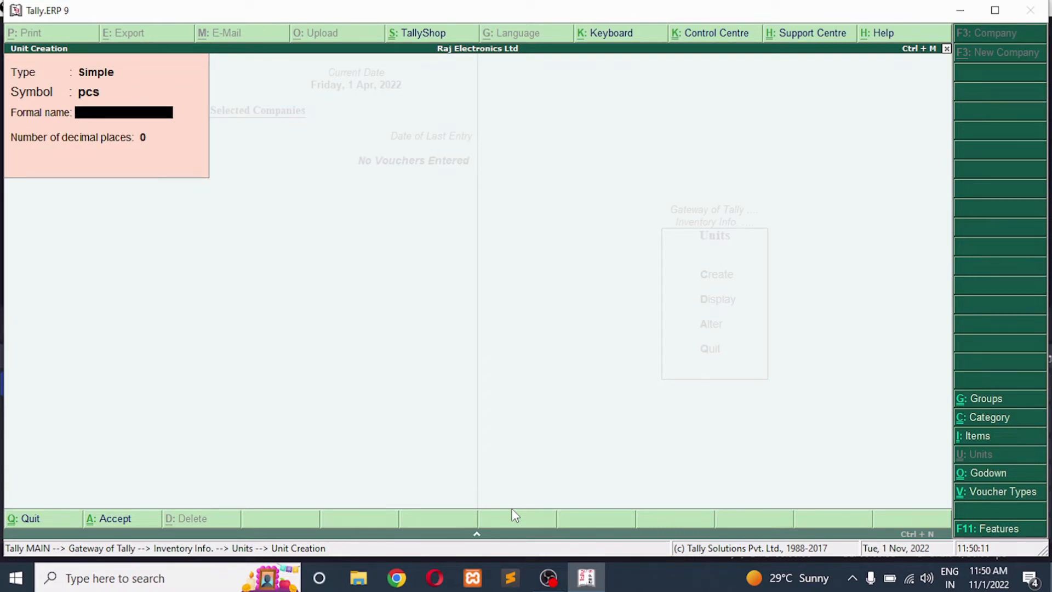
{"action": "type", "text": "Pieces"}
{"action": "key", "text": "Return"}
{"action": "key", "text": "Return"}
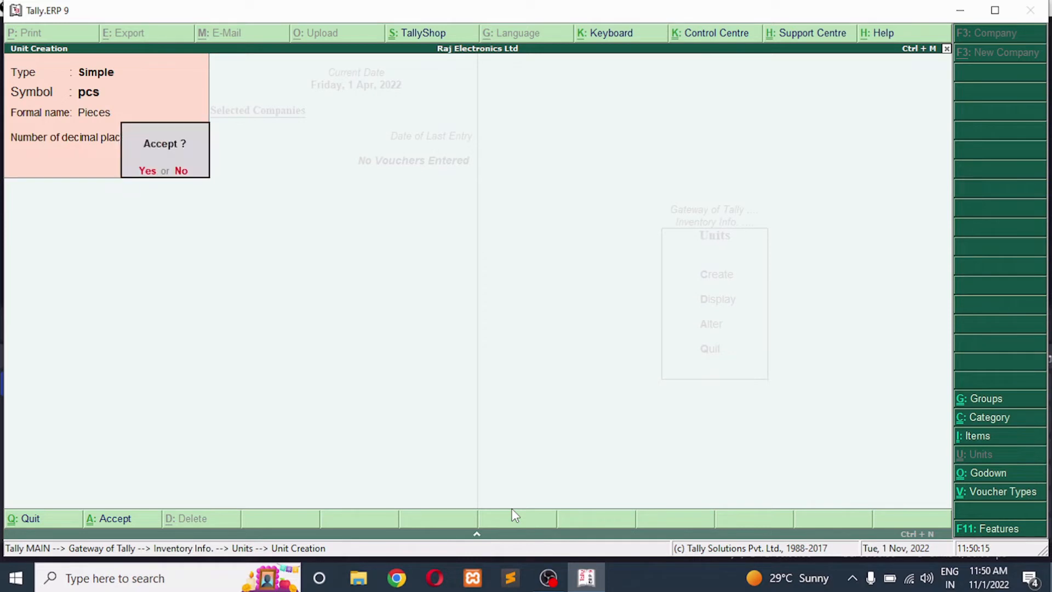
{"action": "key", "text": "Return"}
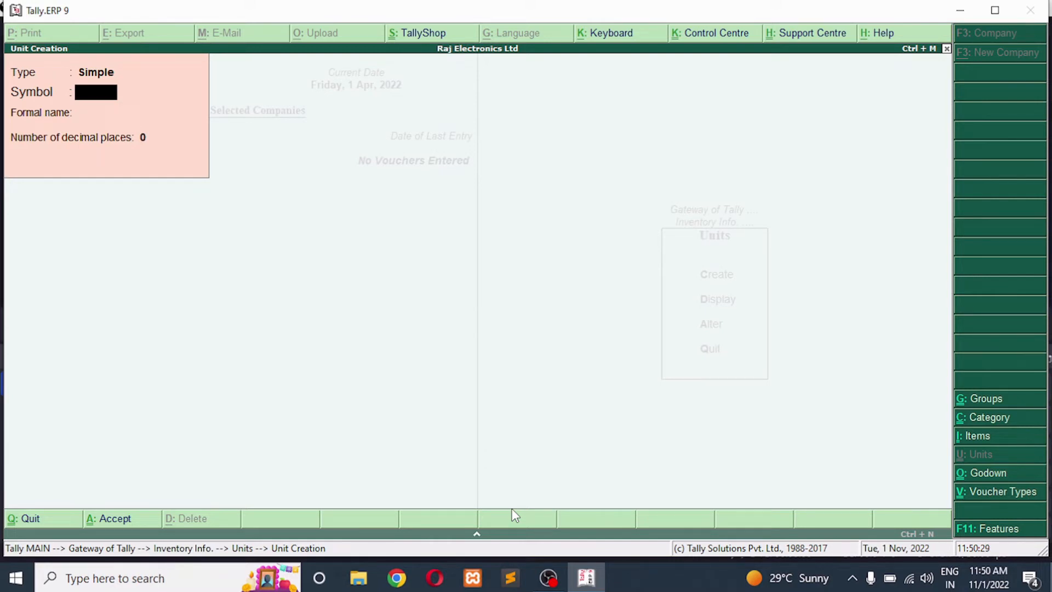
{"action": "key", "text": "Escape"}
{"action": "key", "text": "y"}
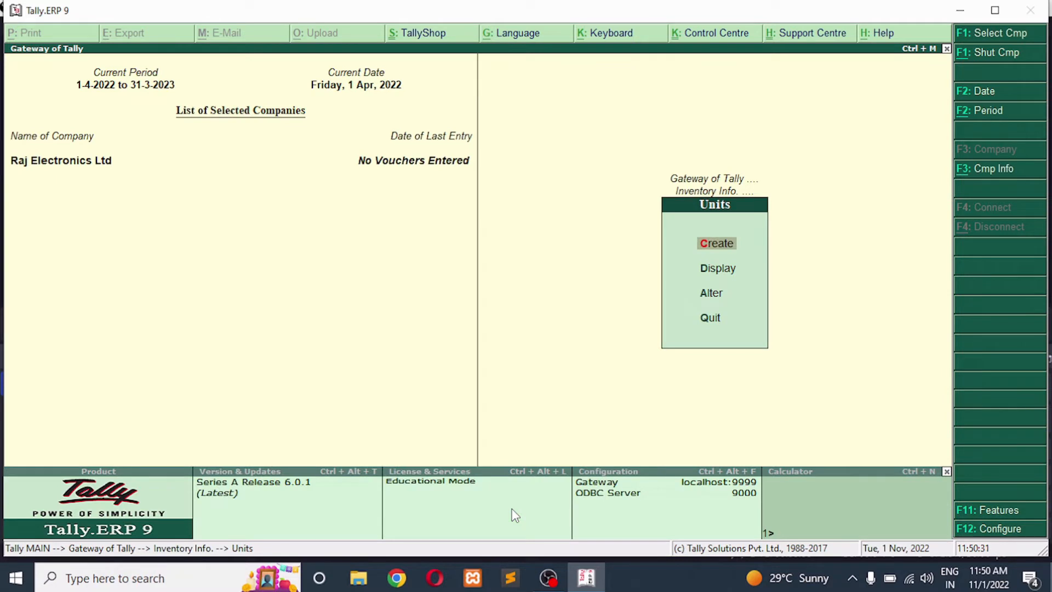
{"action": "key", "text": "Escape"}
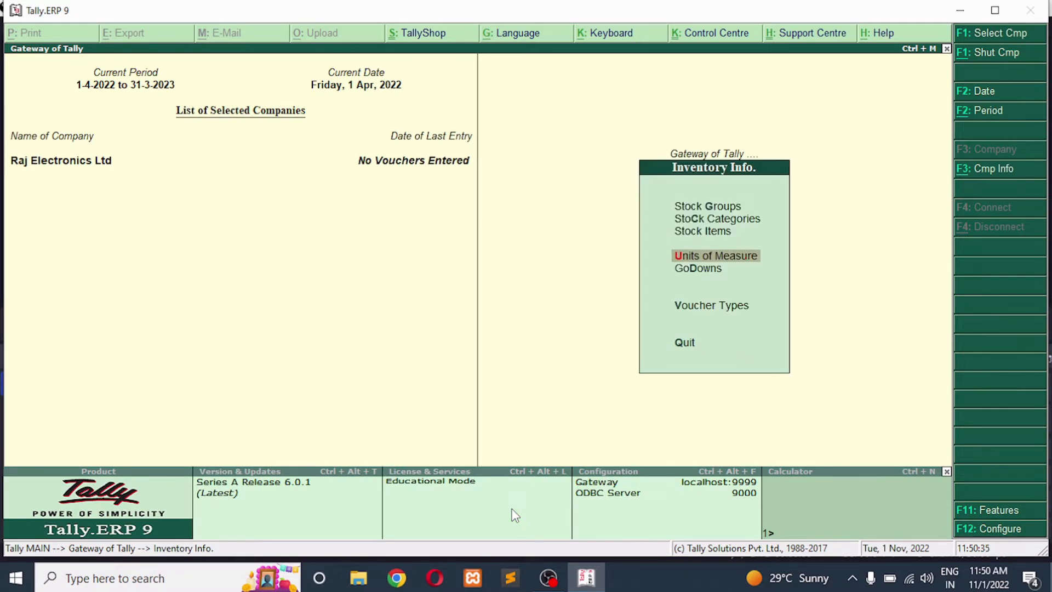
Create a single stock category named Electronics under Primary, without an alias
{"action": "key", "text": "Up"}
{"action": "key", "text": "Up"}
{"action": "key", "text": "Return"}
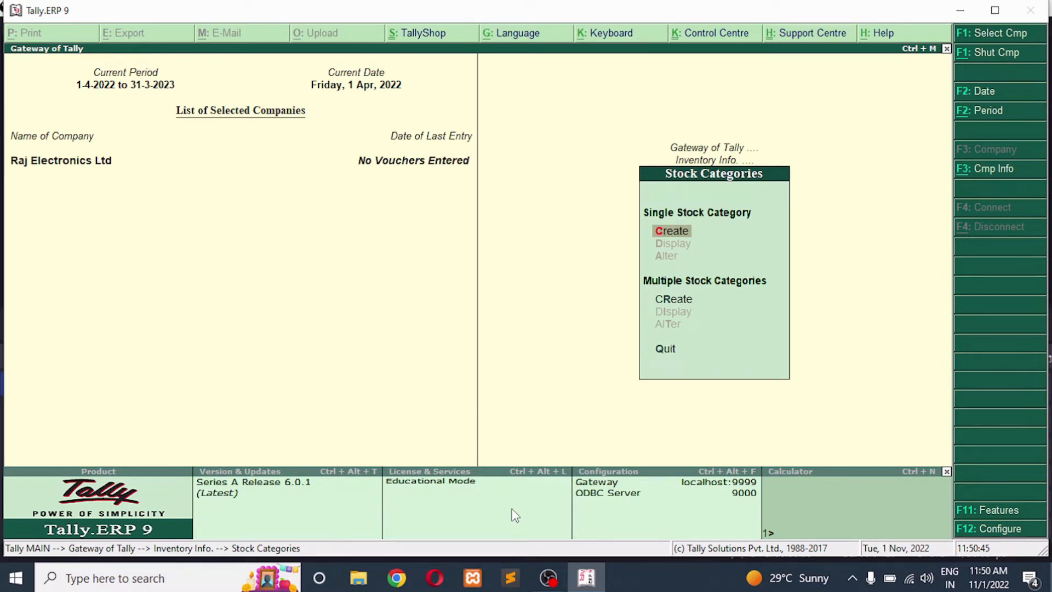
{"action": "key", "text": "Return"}
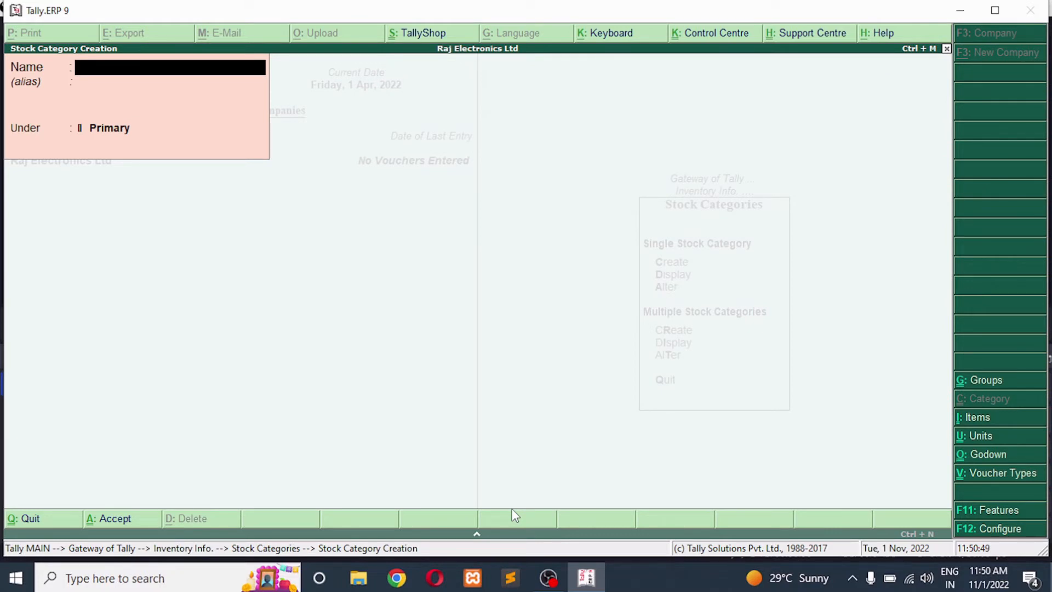
{"action": "type", "text": "Electronics"}
{"action": "key", "text": "Return"}
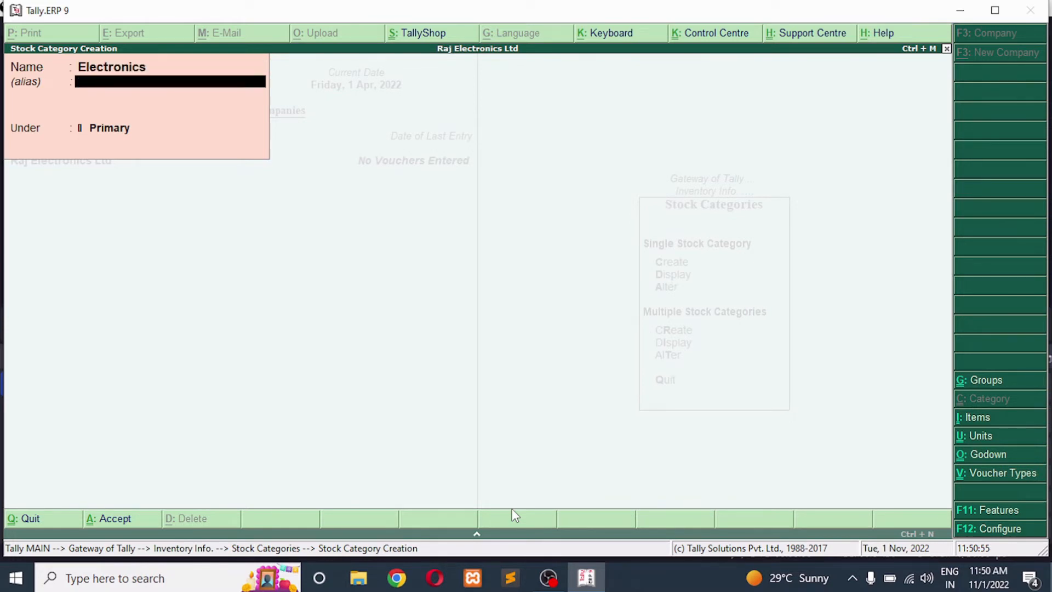
{"action": "key", "text": "Return"}
{"action": "key", "text": "Return"}
{"action": "key", "text": "Return"}
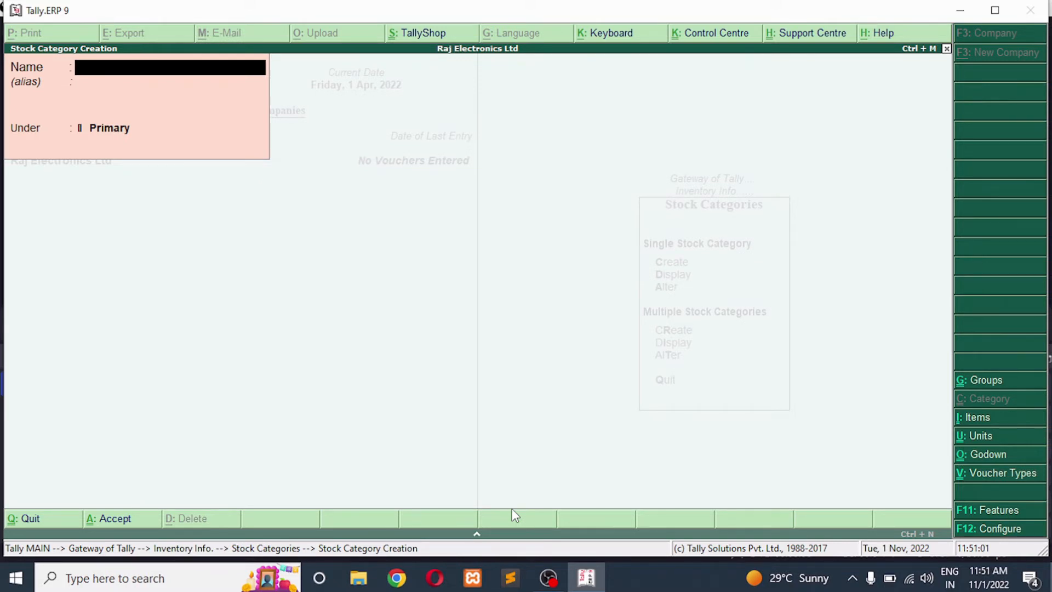
Create another single stock category named Stationery under Primary, without an alias, and leave category creation
{"action": "type", "text": "Stationery"}
{"action": "key", "text": "Return"}
{"action": "key", "text": "Return"}
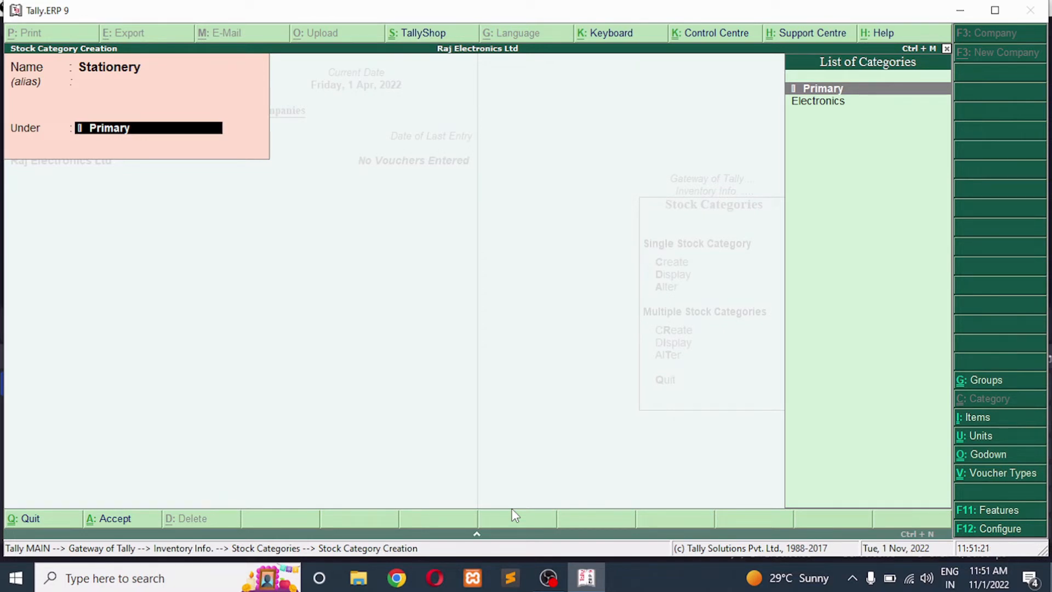
{"action": "key", "text": "Return"}
{"action": "key", "text": "Return"}
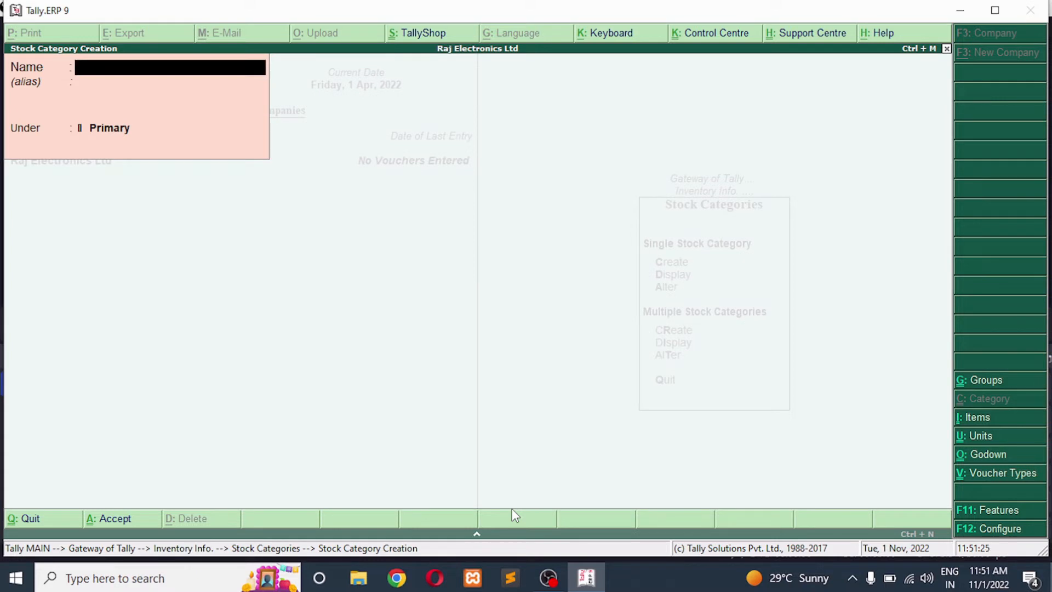
{"action": "key", "text": "Escape"}
{"action": "key", "text": "Return"}
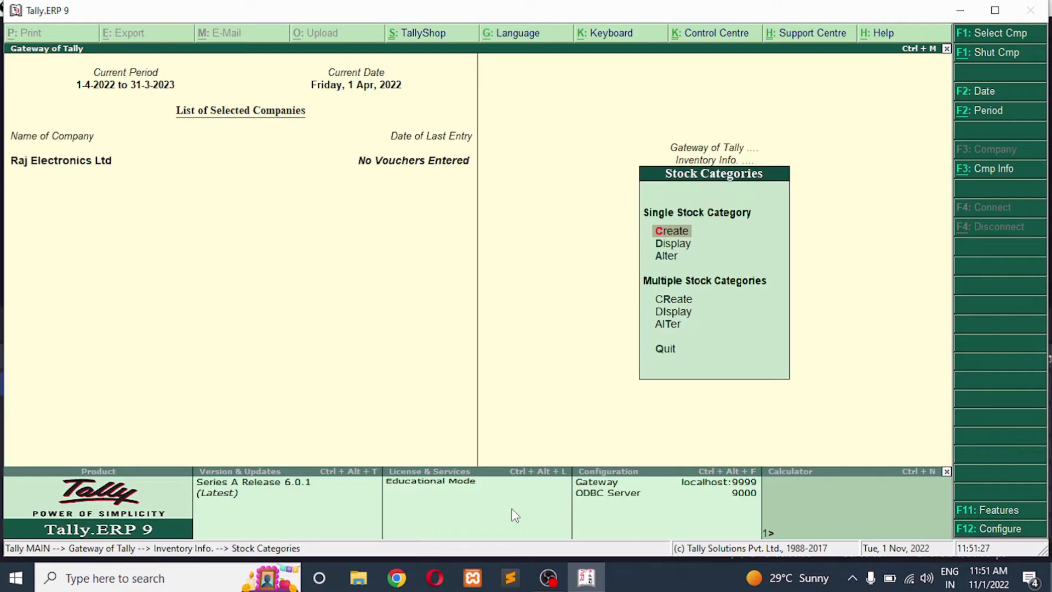
Display the list of existing stock categories to check it, and return to the inventory masters
{"action": "key", "text": "Down"}
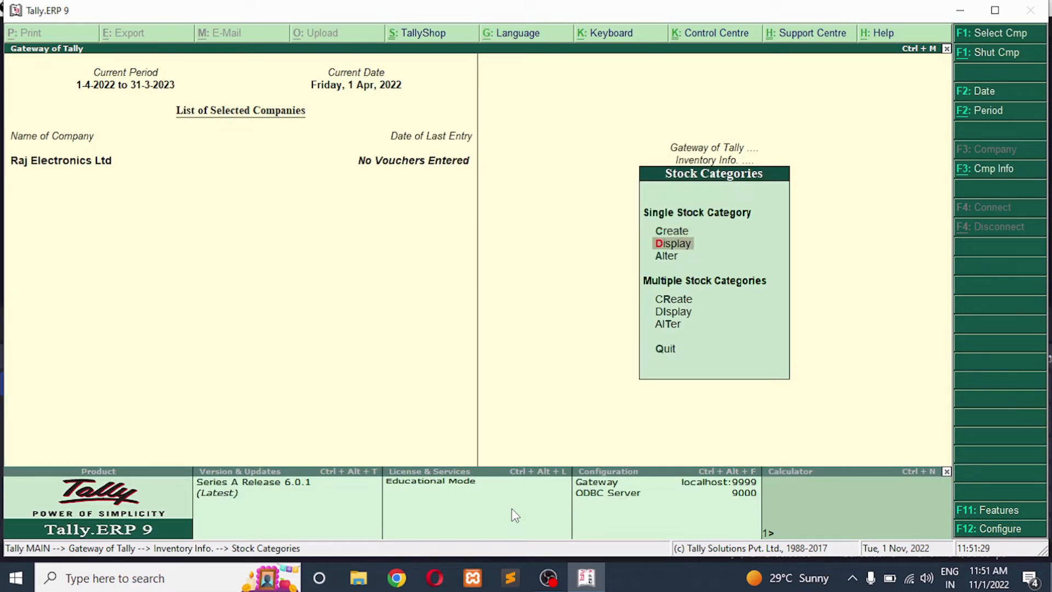
{"action": "key", "text": "Return"}
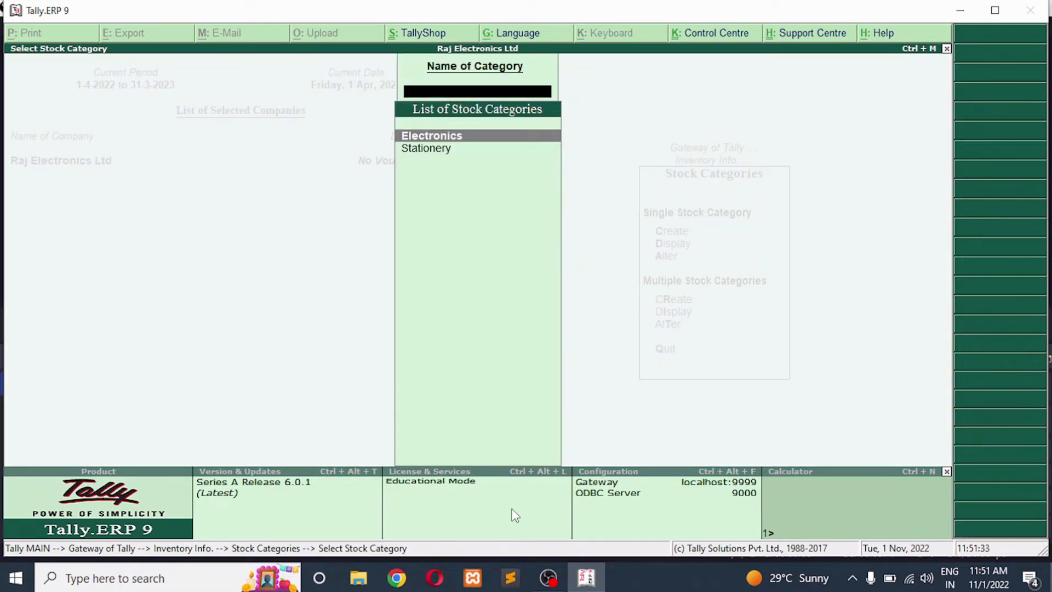
{"action": "key", "text": "Escape"}
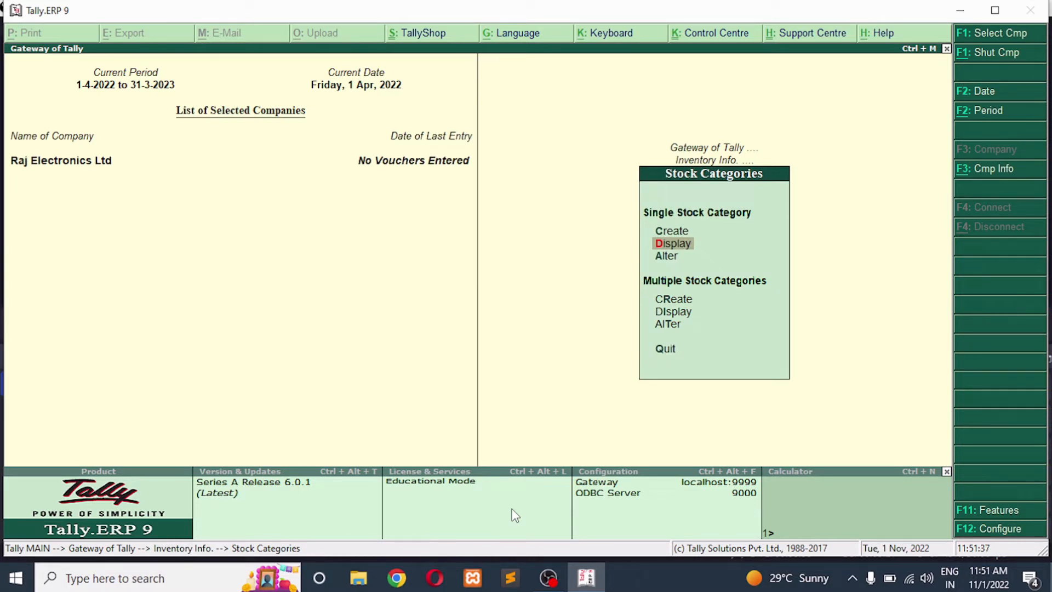
{"action": "key", "text": "Escape"}
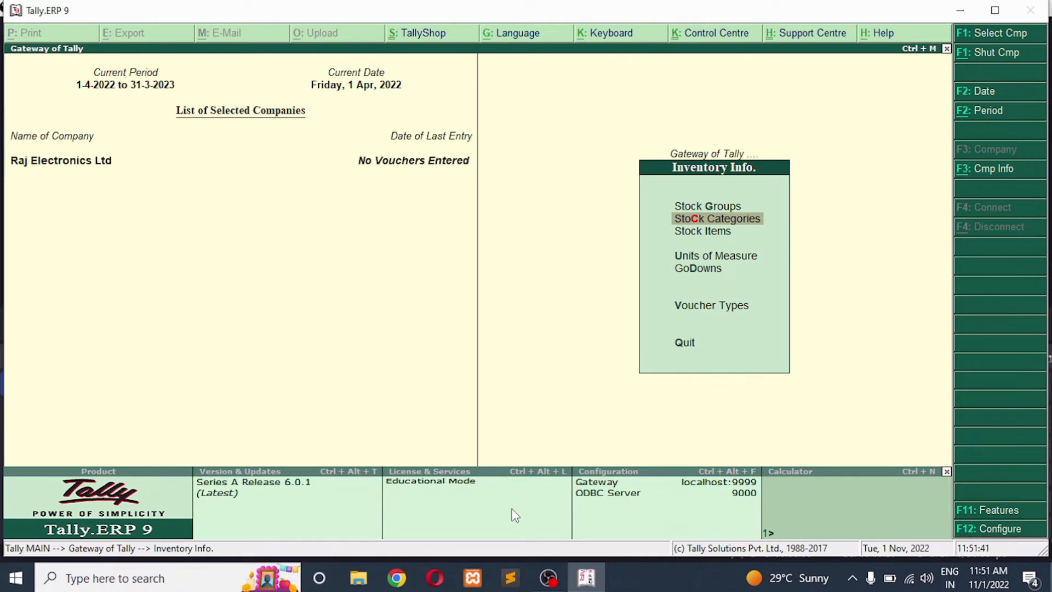
Create a single stock group named Computer under Primary, without an alias, with quantities of items added set to Yes
{"action": "key", "text": "Up"}
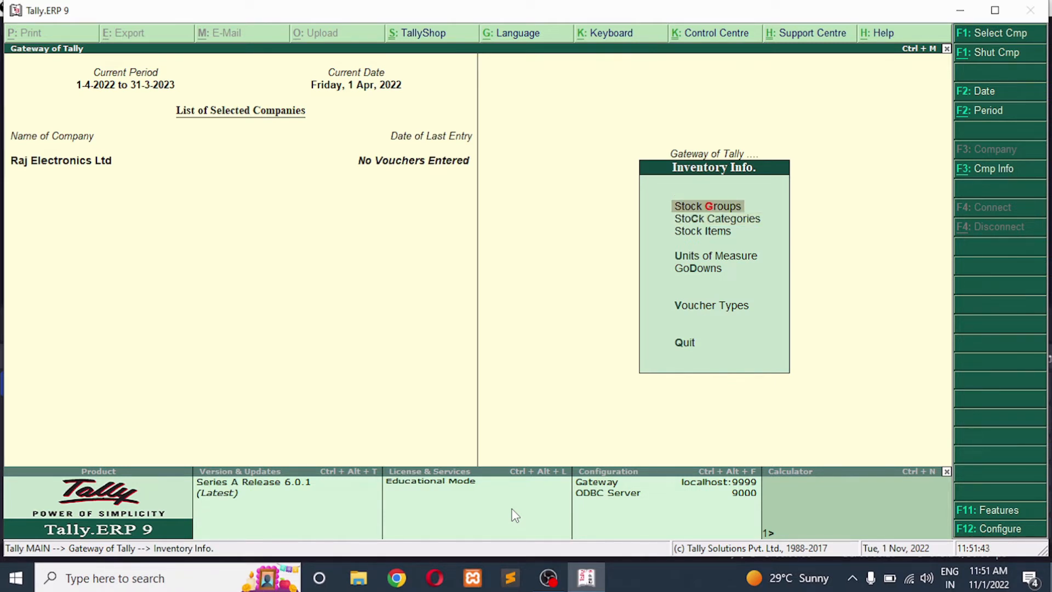
{"action": "key", "text": "Return"}
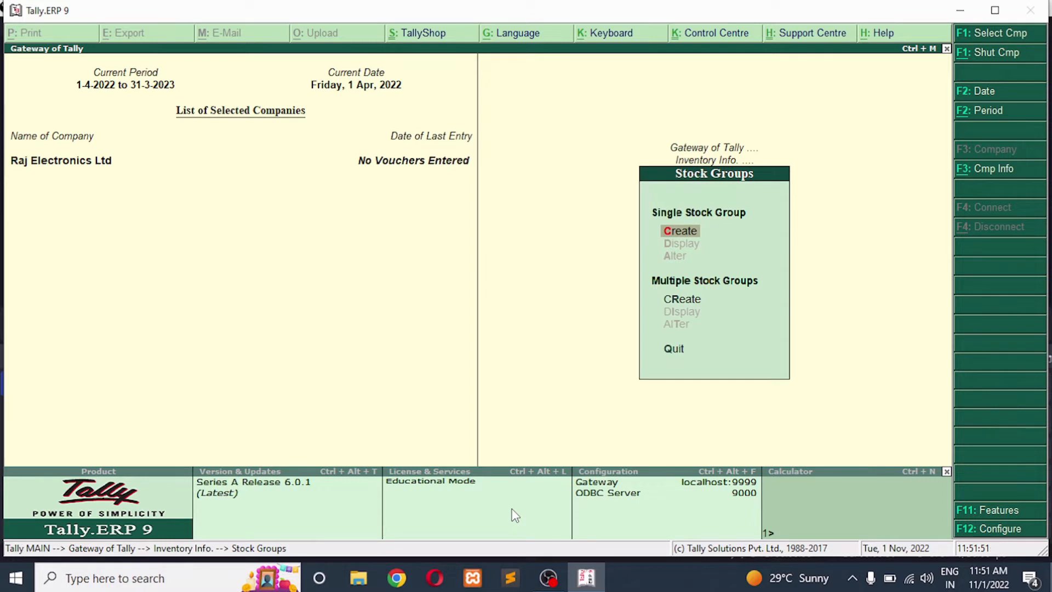
{"action": "key", "text": "Return"}
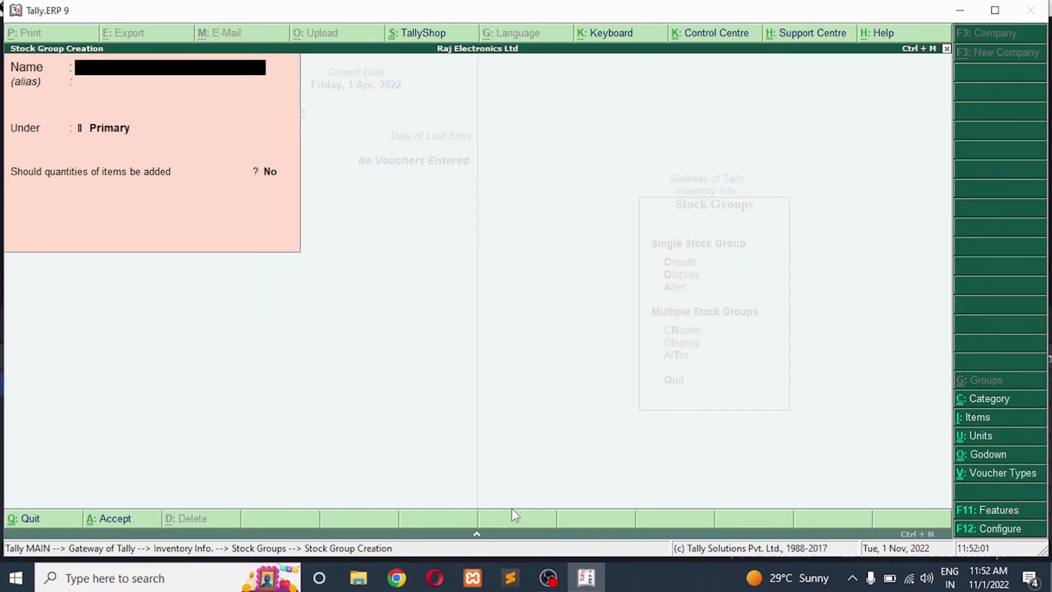
{"action": "type", "text": "Computer"}
{"action": "key", "text": "Return"}
{"action": "key", "text": "Return"}
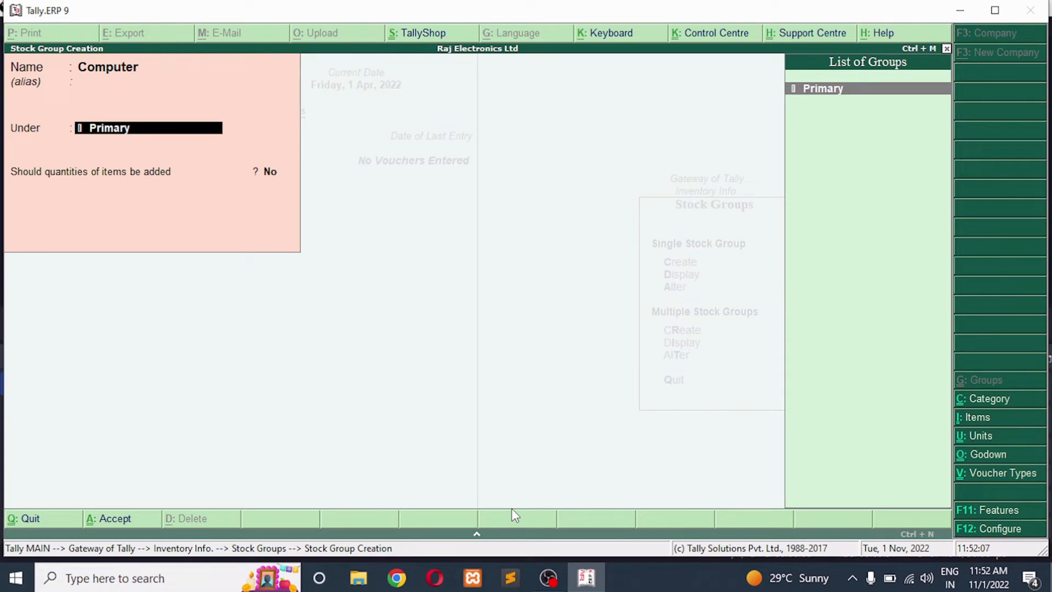
{"action": "key", "text": "Return"}
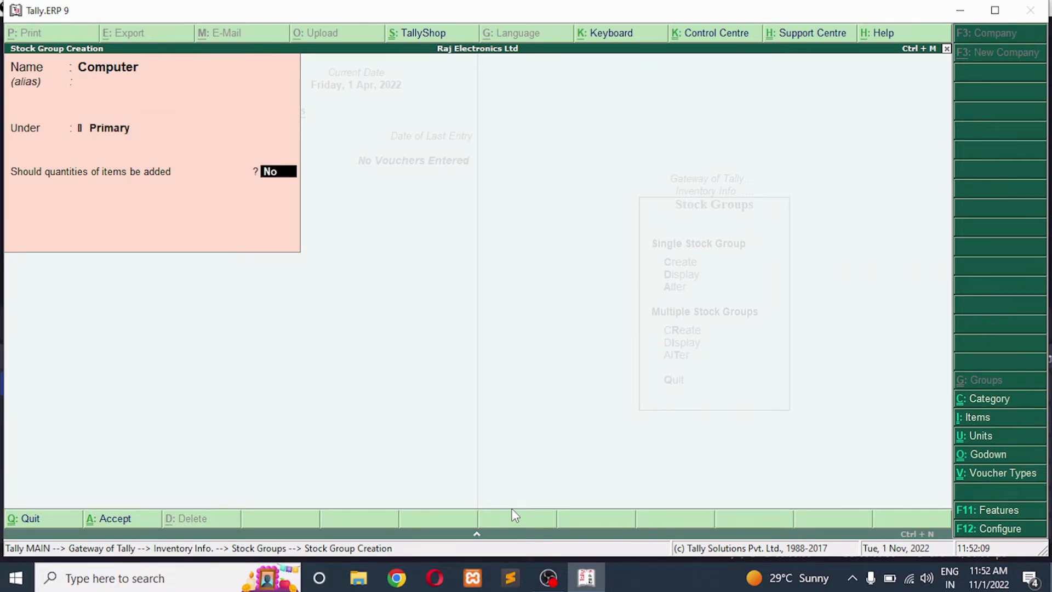
{"action": "type", "text": "y"}
{"action": "key", "text": "Return"}
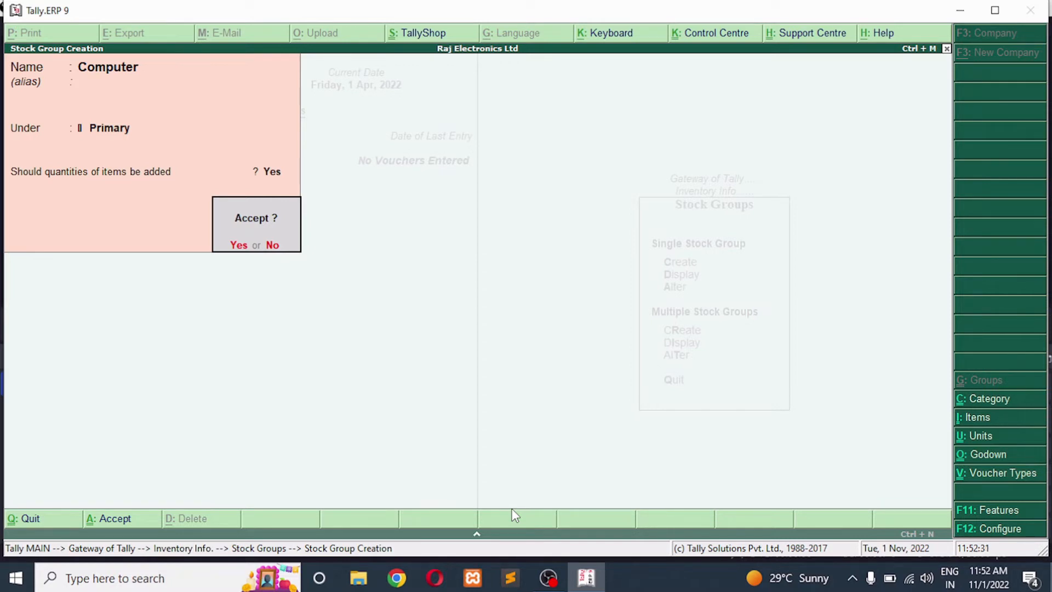
{"action": "key", "text": "Return"}
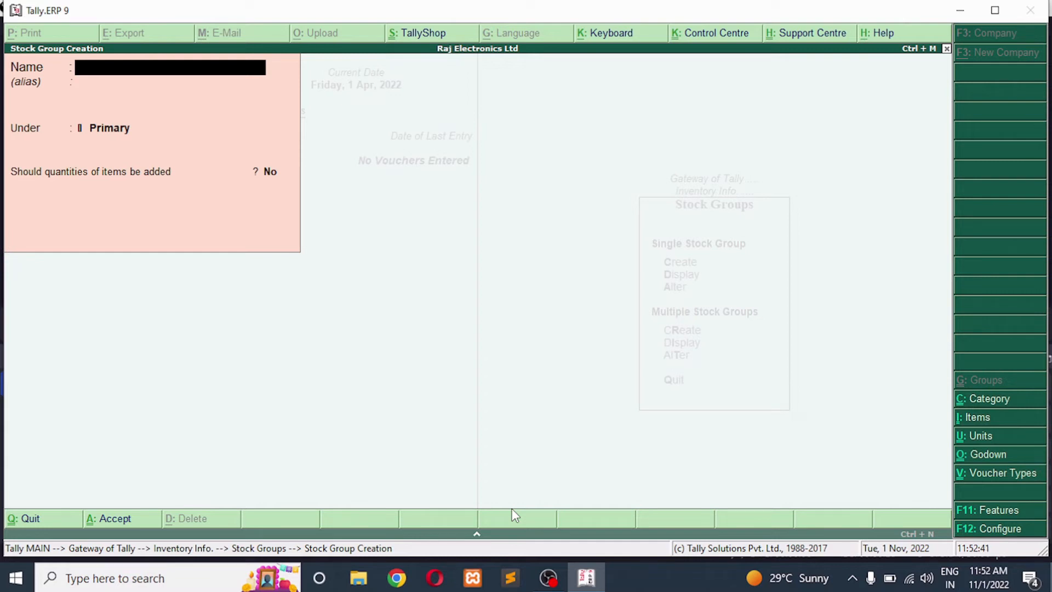
Create a stock group named Pen under Primary, with quantities of items added set to Yes
{"action": "type", "text": "Pen"}
{"action": "key", "text": "Return"}
{"action": "key", "text": "Return"}
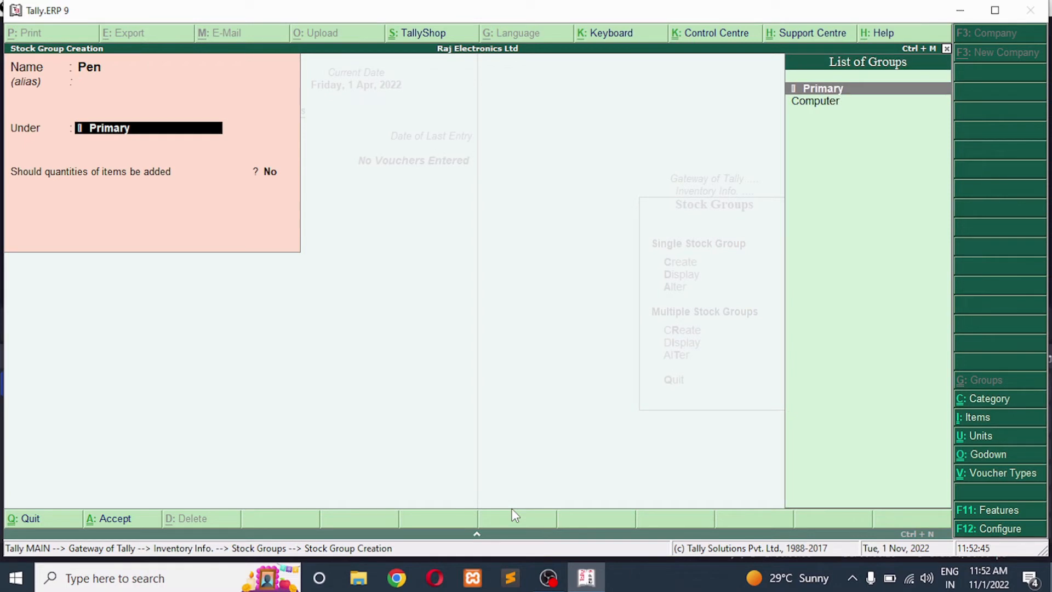
{"action": "key", "text": "Return"}
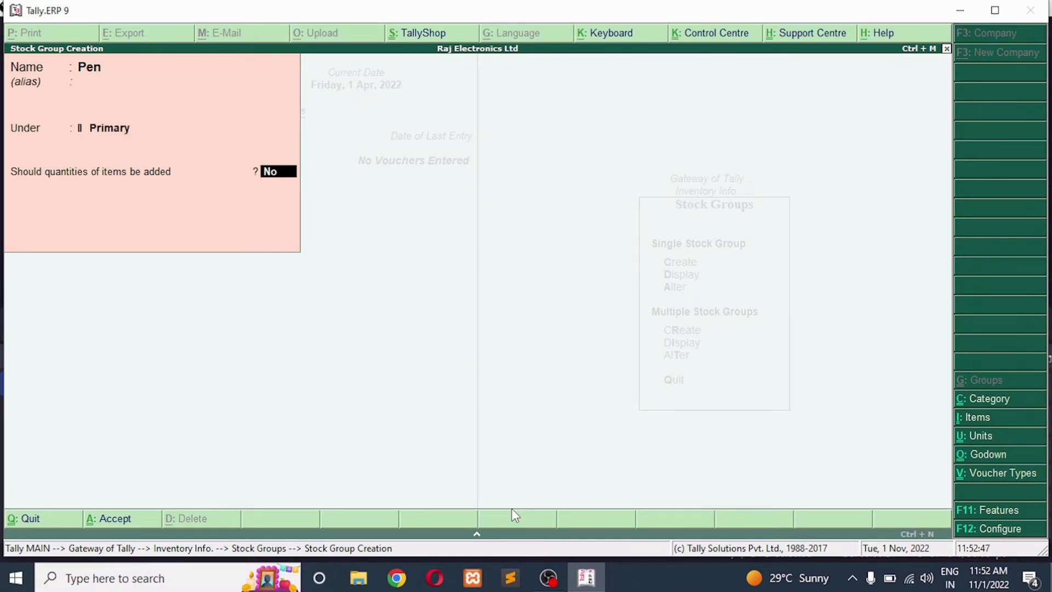
{"action": "type", "text": "y"}
{"action": "key", "text": "Return"}
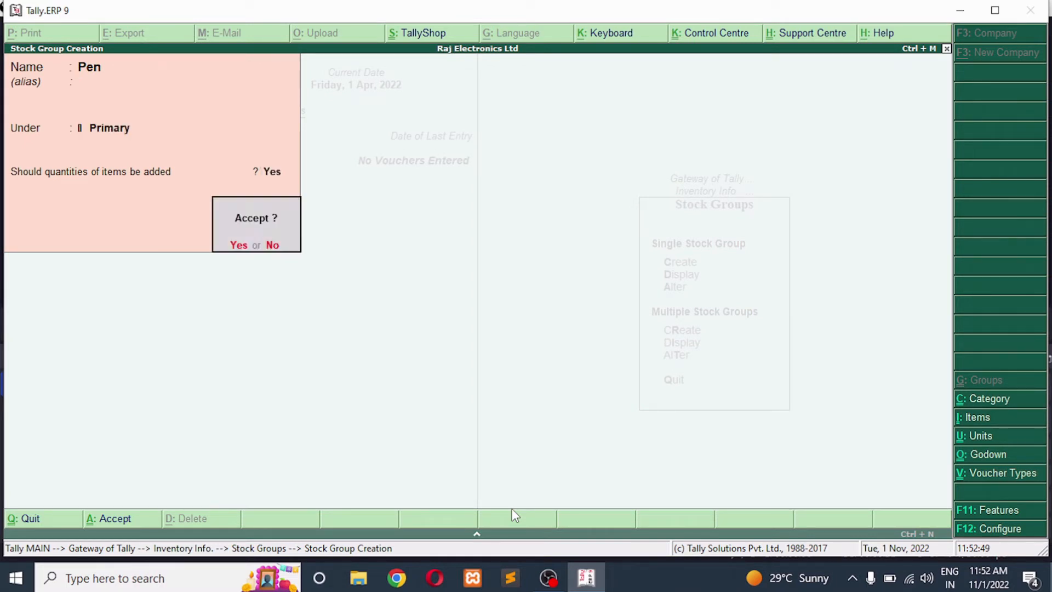
{"action": "key", "text": "Return"}
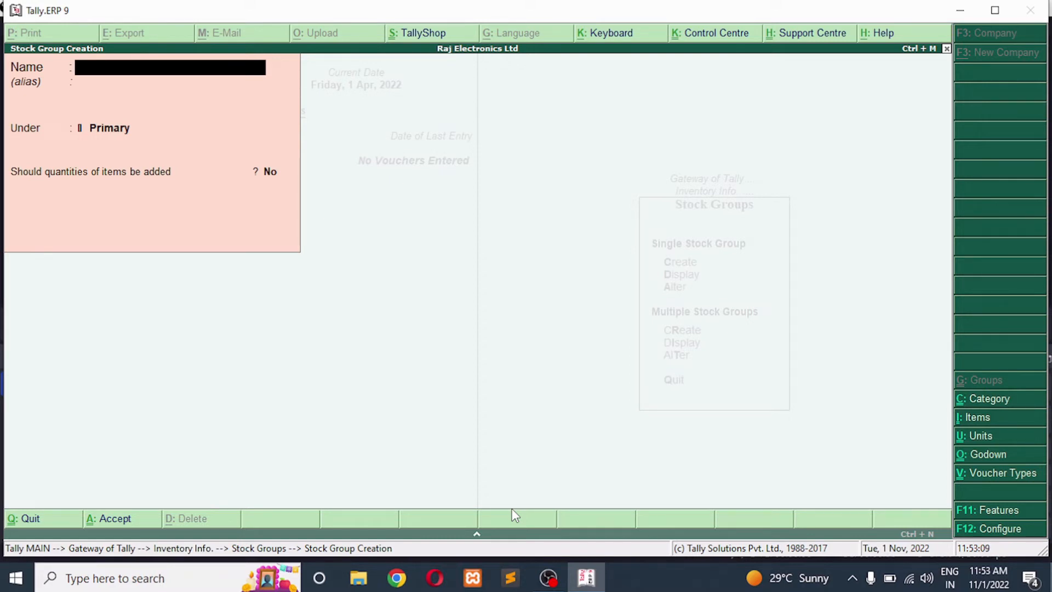
Create a stock group named Laptop under the Computer group, keeping quantities of items added at Yes
{"action": "type", "text": "Laptop"}
{"action": "key", "text": "Return"}
{"action": "key", "text": "Return"}
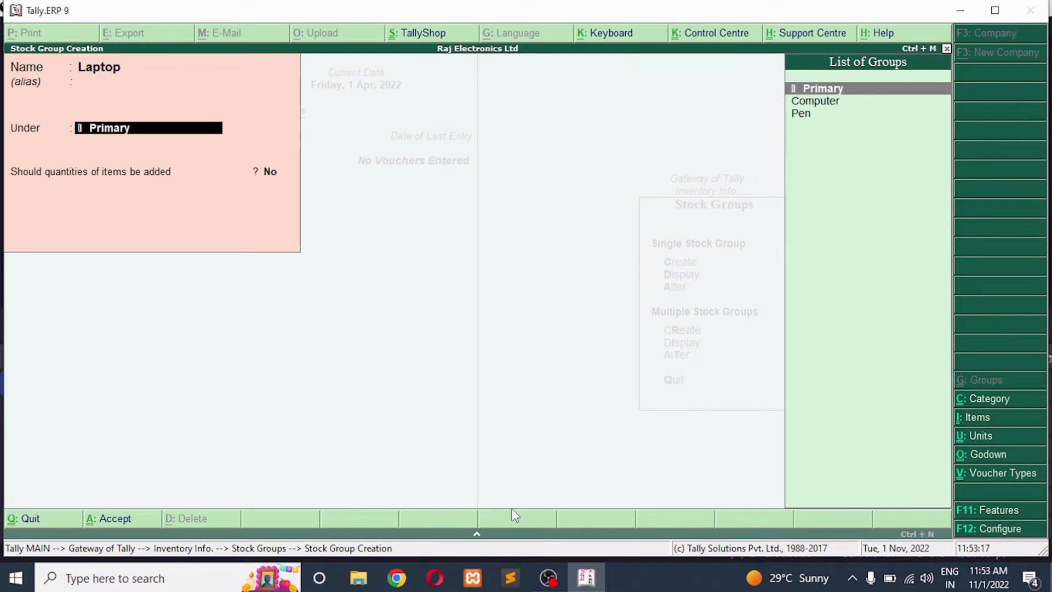
{"action": "key", "text": "Down"}
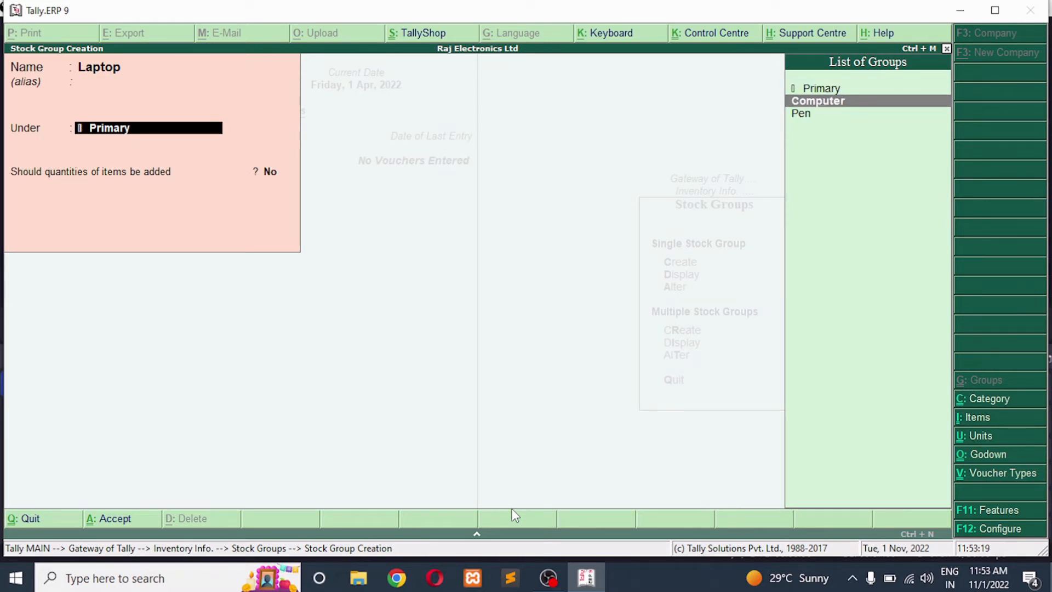
{"action": "key", "text": "Return"}
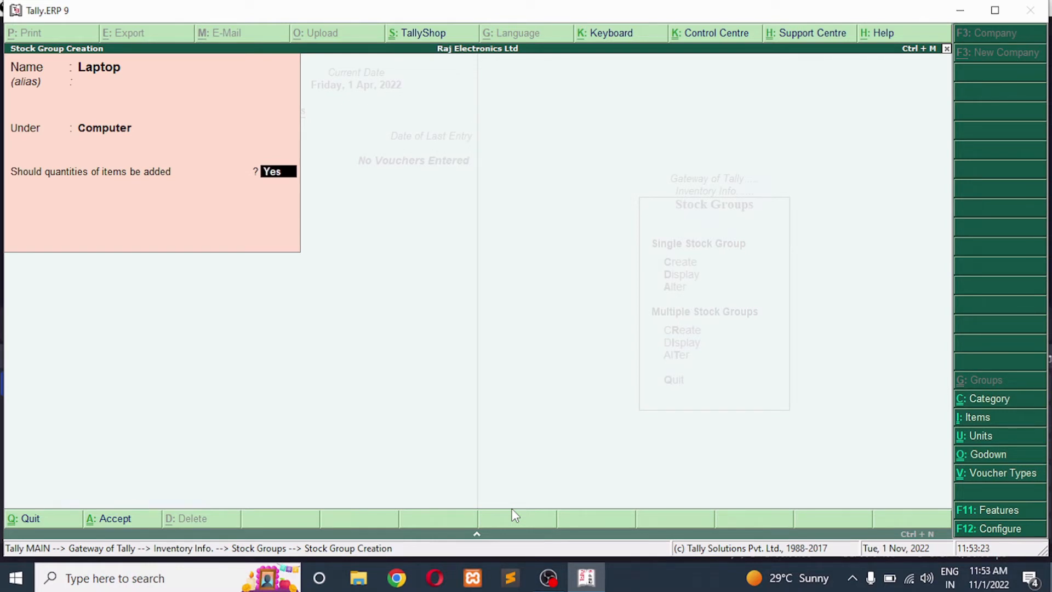
{"action": "key", "text": "Return"}
{"action": "key", "text": "Return"}
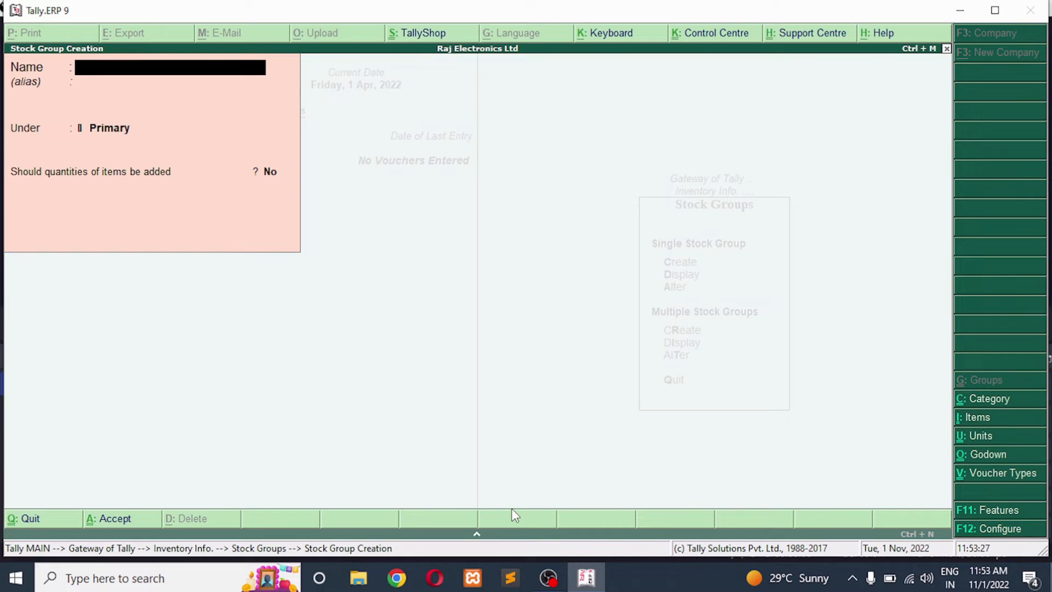
Create a stock group named Desktop under Primary, with quantities of items added set to Yes
{"action": "type", "text": "Desktop"}
{"action": "key", "text": "Return"}
{"action": "key", "text": "Return"}
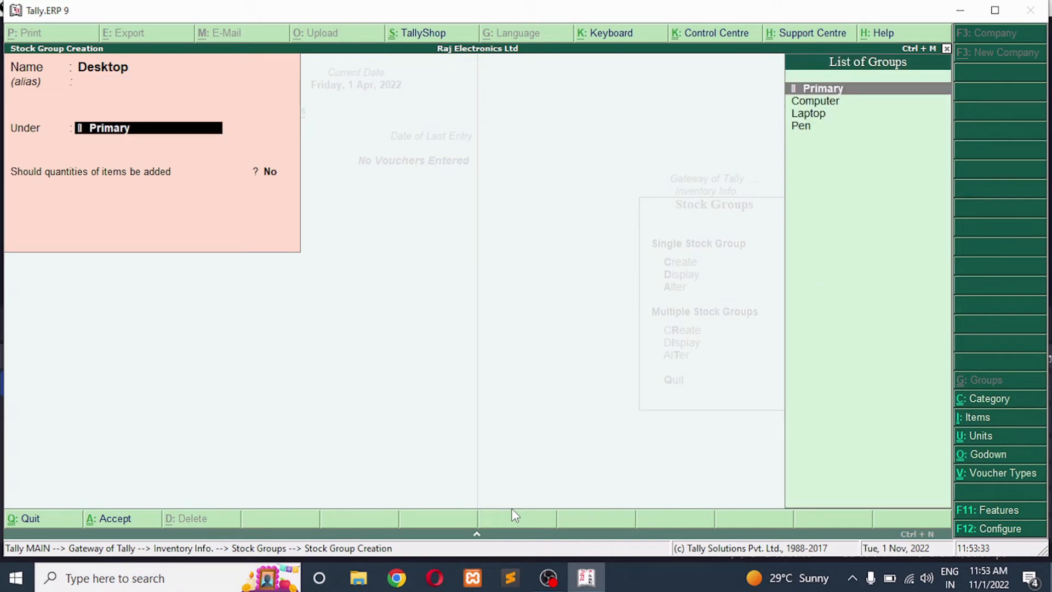
{"action": "key", "text": "Return"}
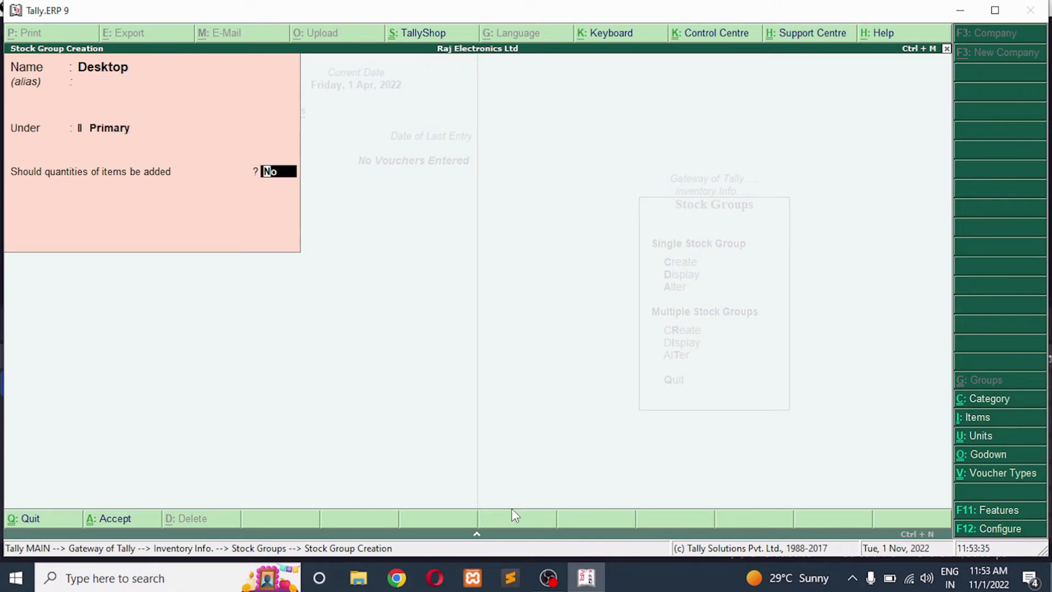
{"action": "type", "text": "y"}
{"action": "key", "text": "Return"}
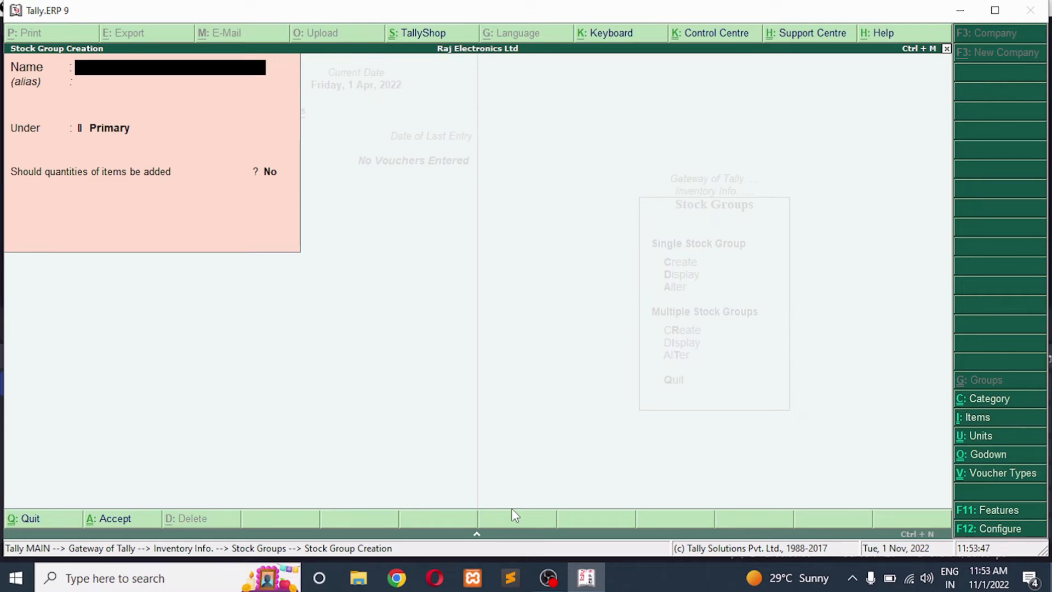
Create a stock group named Ball Pen under the Pen group, keeping quantities of items added at Yes
{"action": "type", "text": "Ball Pen"}
{"action": "key", "text": "Return"}
{"action": "key", "text": "Return"}
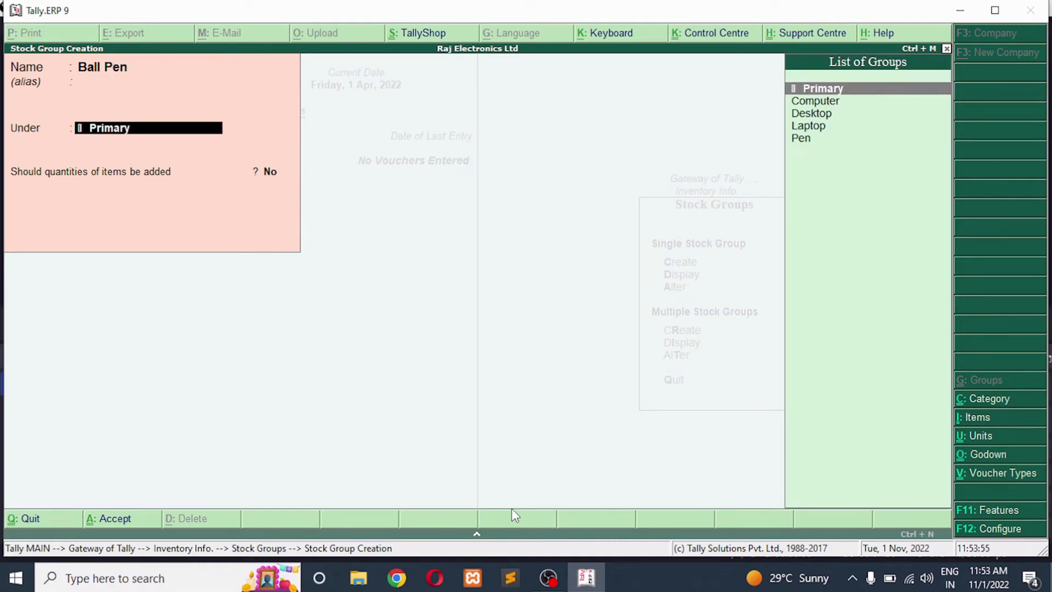
{"action": "key", "text": "Down"}
{"action": "key", "text": "Down"}
{"action": "key", "text": "Down"}
{"action": "key", "text": "Down"}
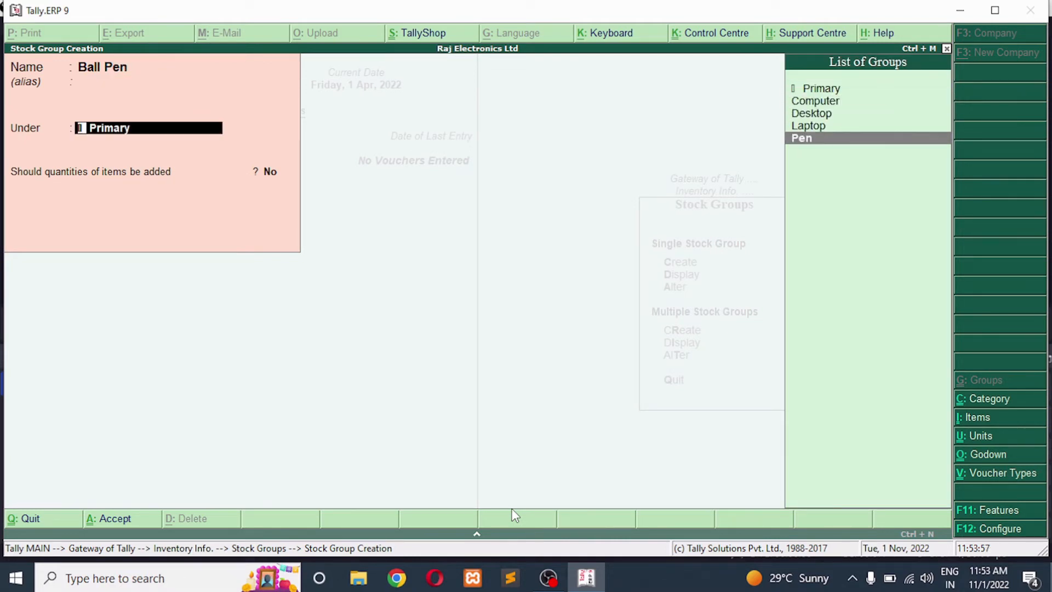
{"action": "key", "text": "Return"}
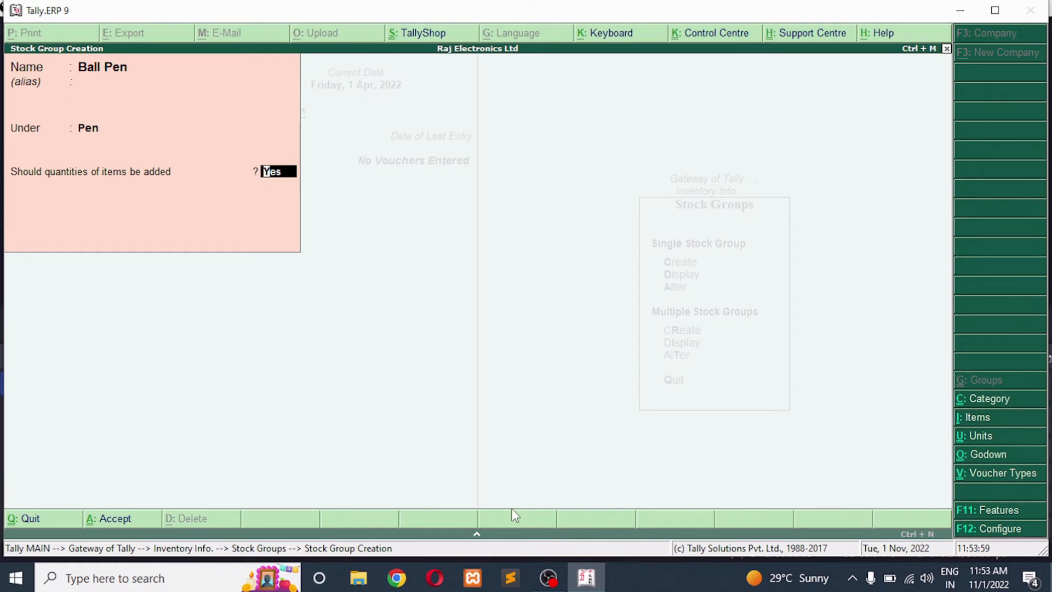
{"action": "key", "text": "Return"}
{"action": "key", "text": "Return"}
Create a stock group named Gel Pen under Primary with quantities of items added set to Yes, and return to the inventory masters
{"action": "type", "text": "G"}
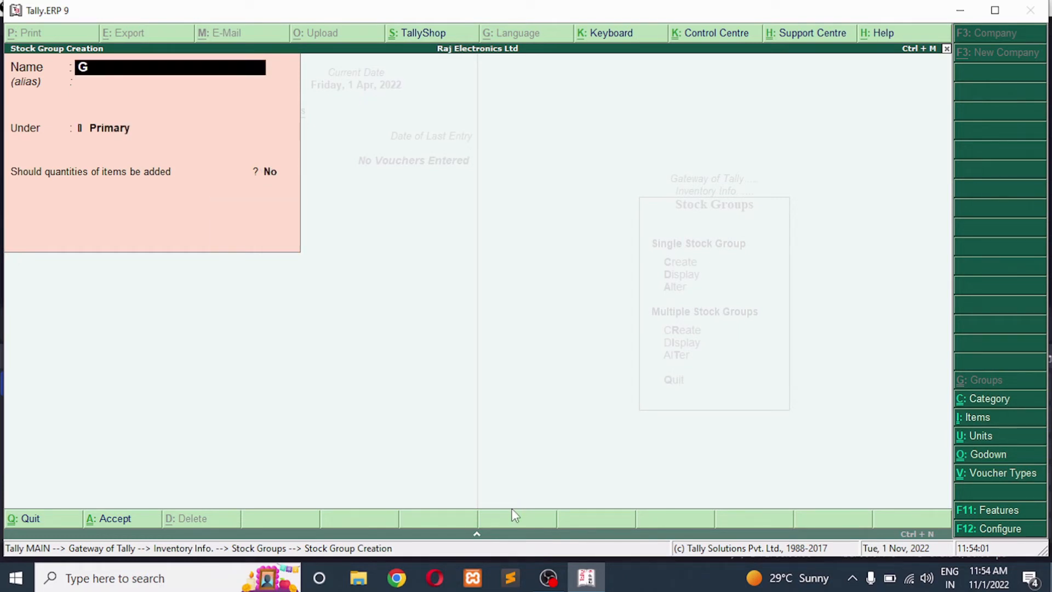
{"action": "type", "text": "el Pen"}
{"action": "key", "text": "Return"}
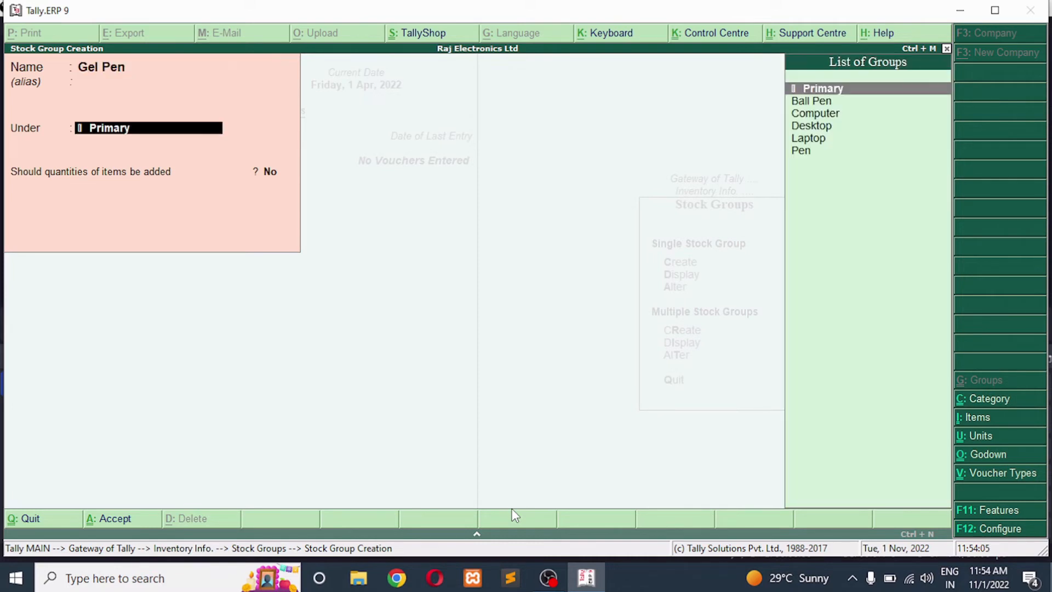
{"action": "key", "text": "Return"}
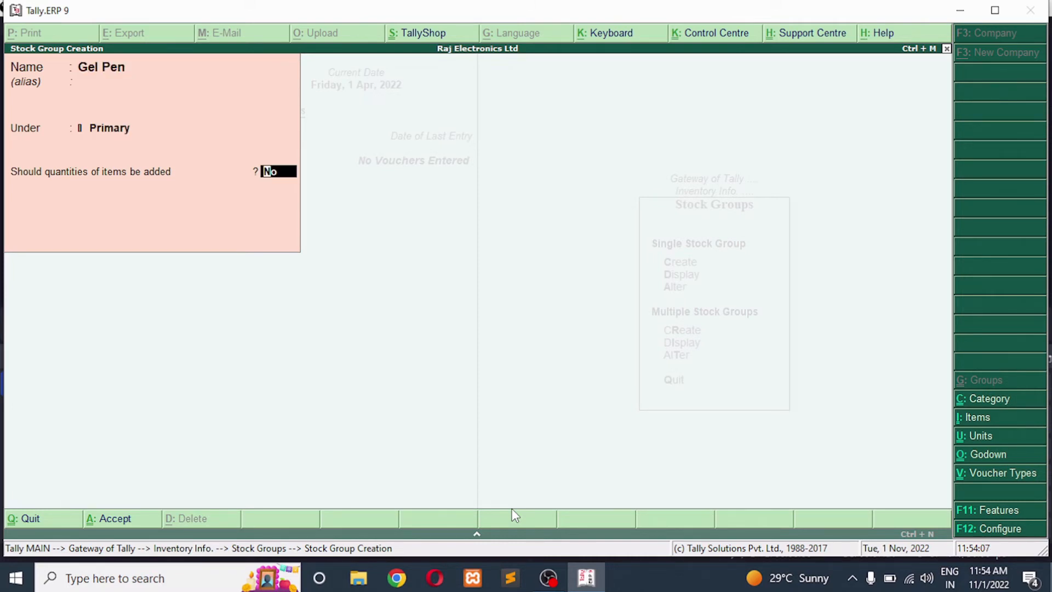
{"action": "key", "text": "y"}
{"action": "key", "text": "Return"}
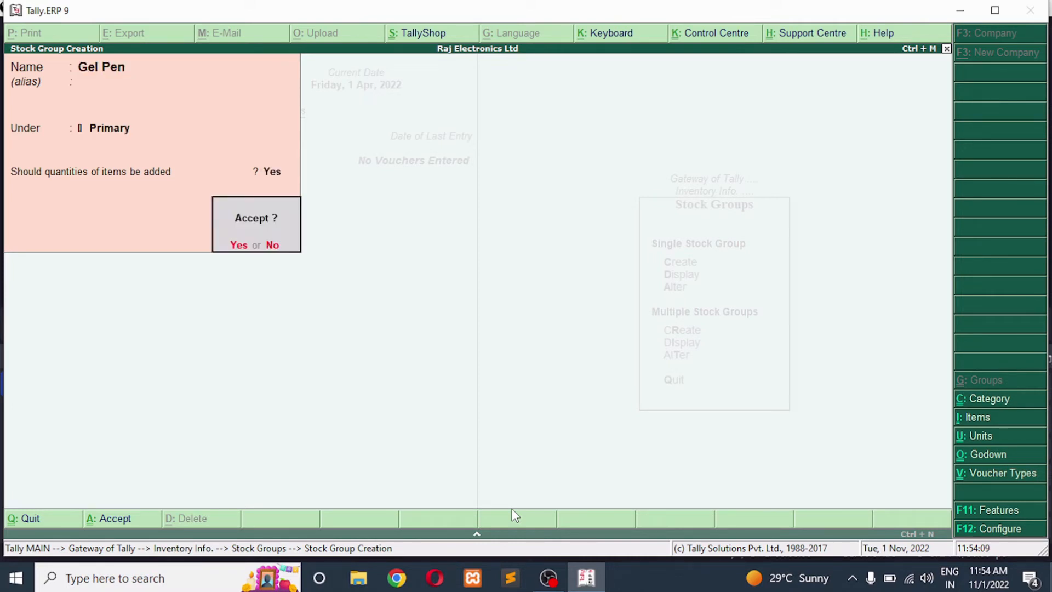
{"action": "key", "text": "Return"}
{"action": "key", "text": "Escape"}
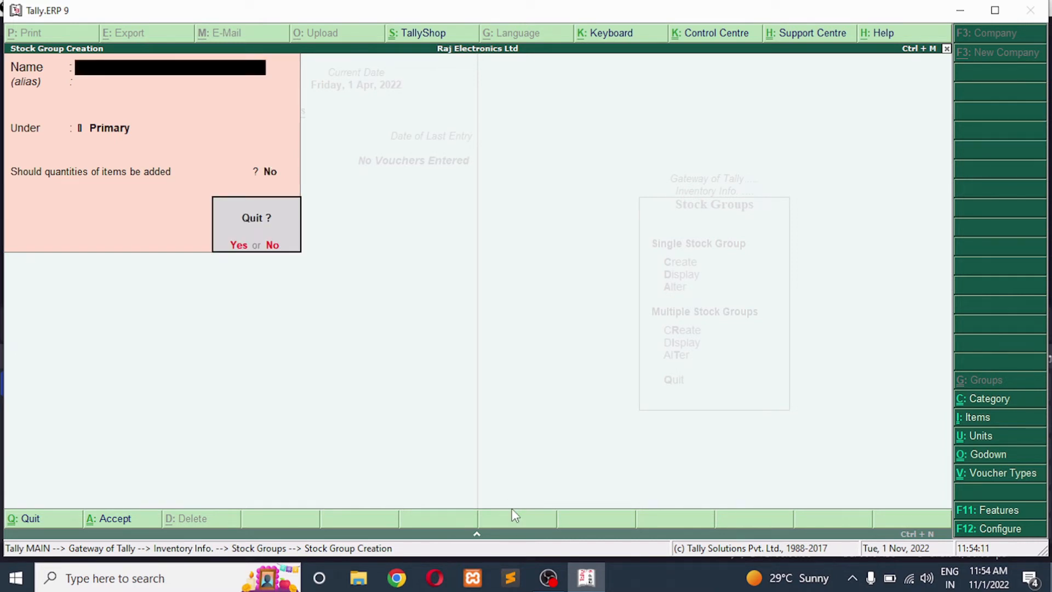
{"action": "key", "text": "Return"}
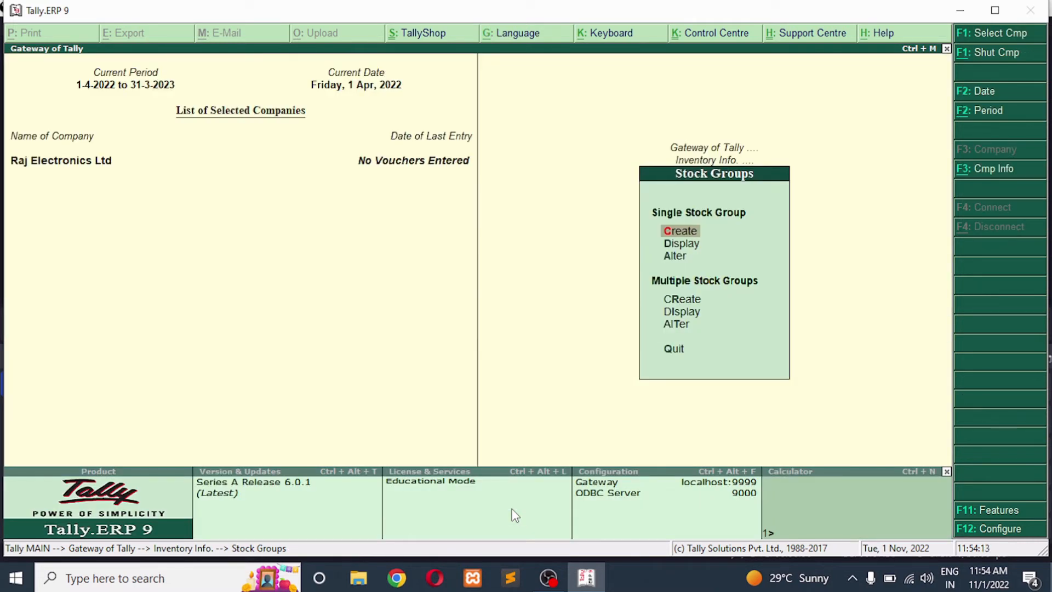
{"action": "key", "text": "Escape"}
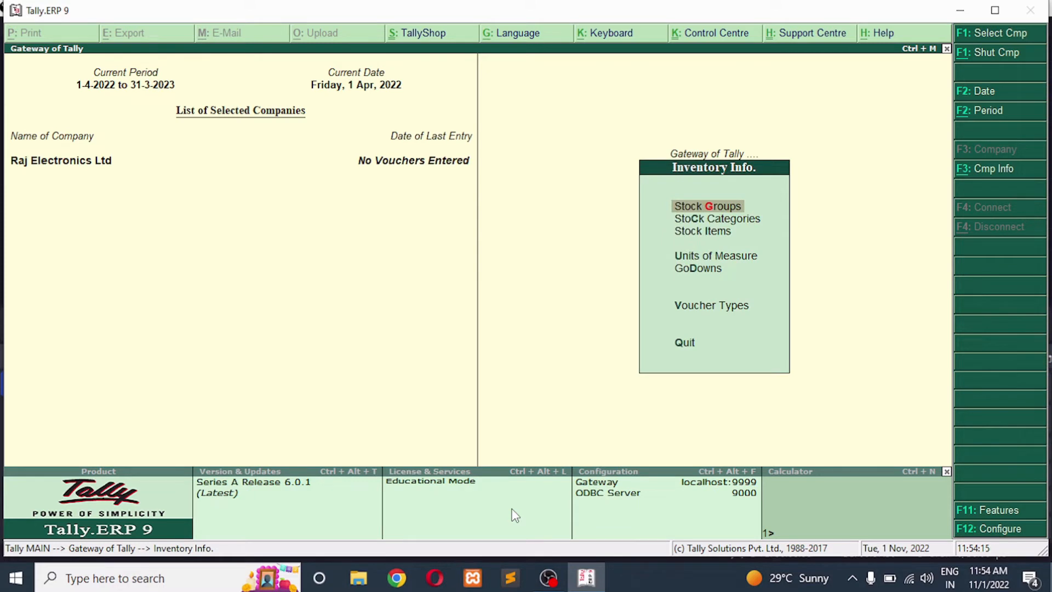
Start creating a single stock item and name it Dell Computer I3 Processor, without an alias
{"action": "key", "text": "Down"}
{"action": "key", "text": "Down"}
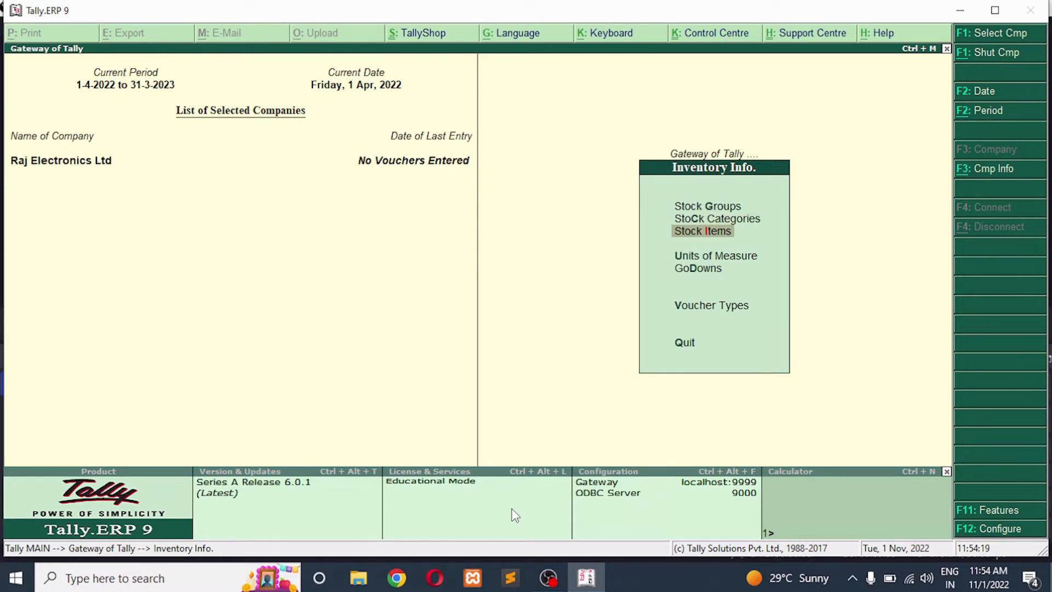
{"action": "key", "text": "Return"}
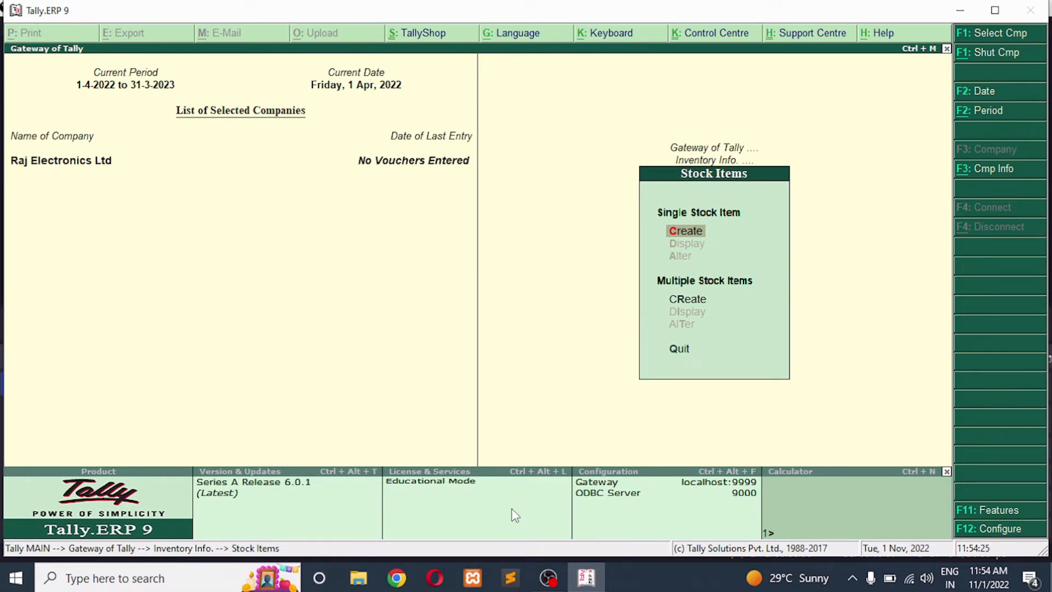
{"action": "key", "text": "Return"}
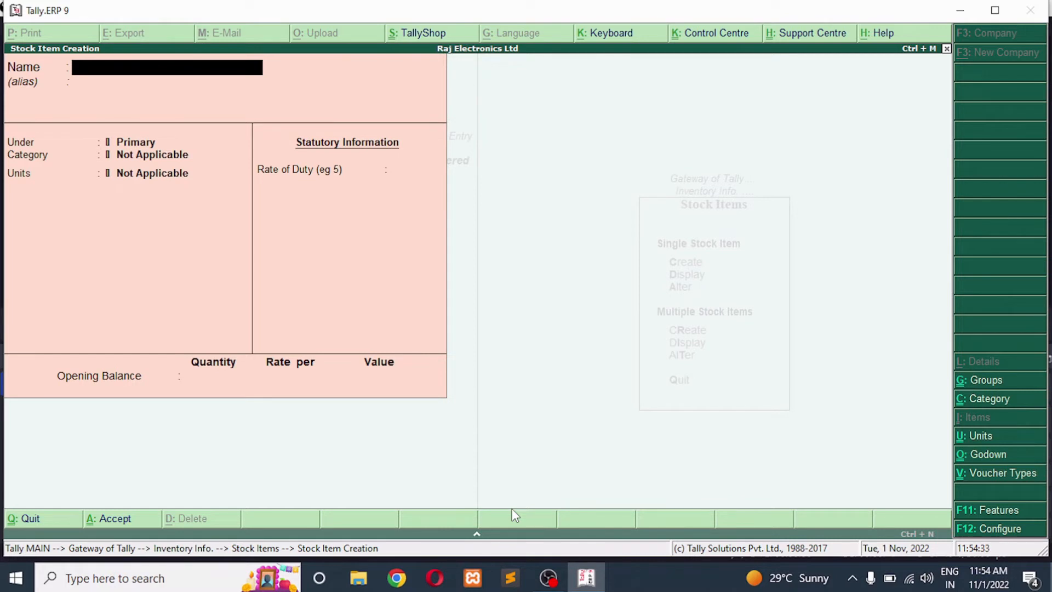
{"action": "type", "text": "Dell Computer"}
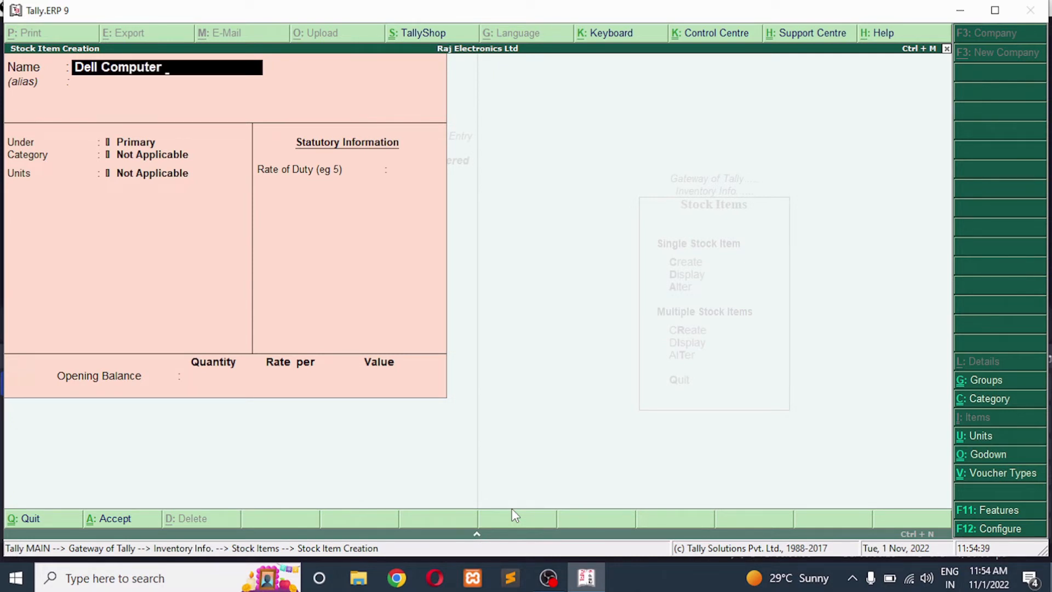
{"action": "type", "text": " I3 Processor"}
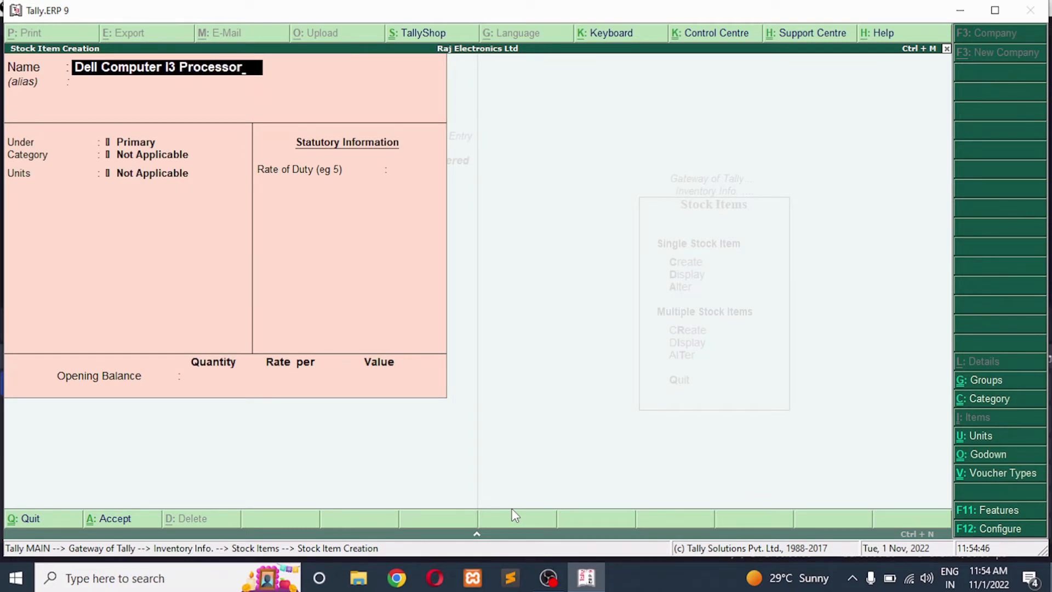
{"action": "key", "text": "Return"}
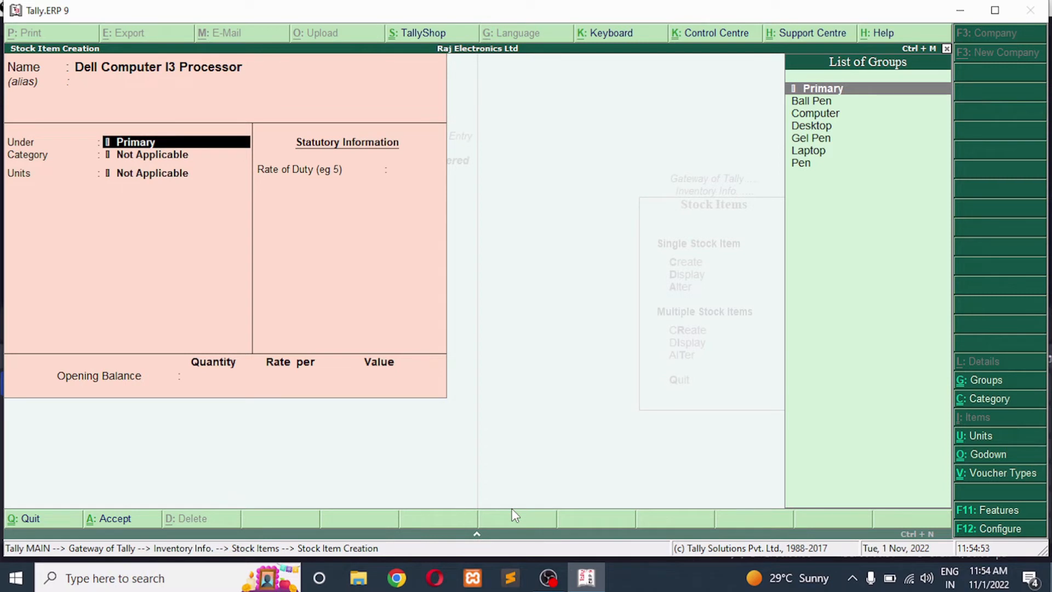
Assign the Dell item to the Laptop group, Electronics category and pcs unit, and save it without a duty rate or opening balance
{"action": "key", "text": "Down"}
{"action": "key", "text": "Down"}
{"action": "key", "text": "Down"}
{"action": "key", "text": "Down"}
{"action": "key", "text": "Down"}
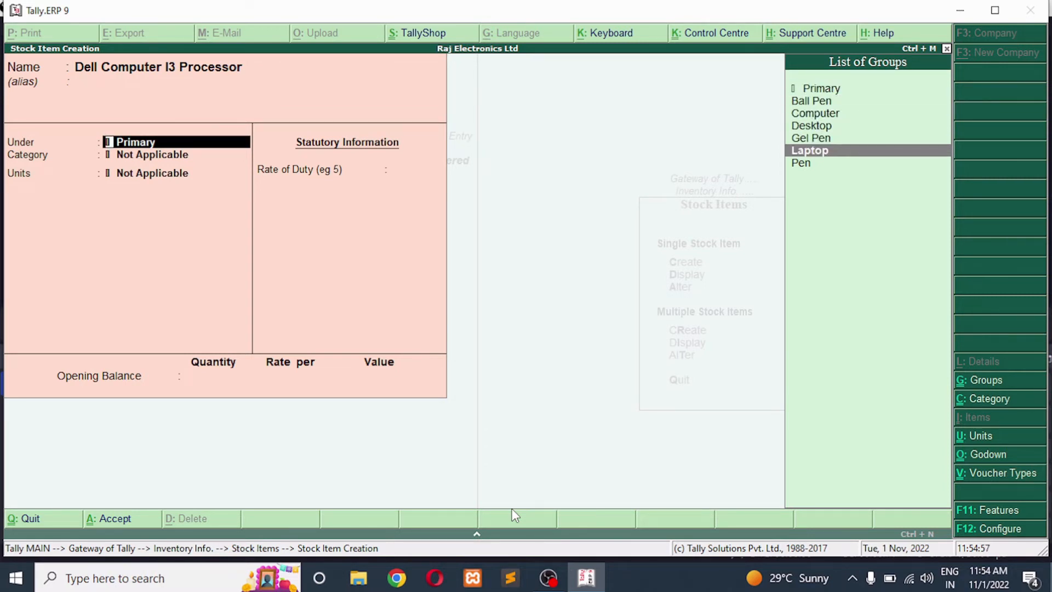
{"action": "key", "text": "Return"}
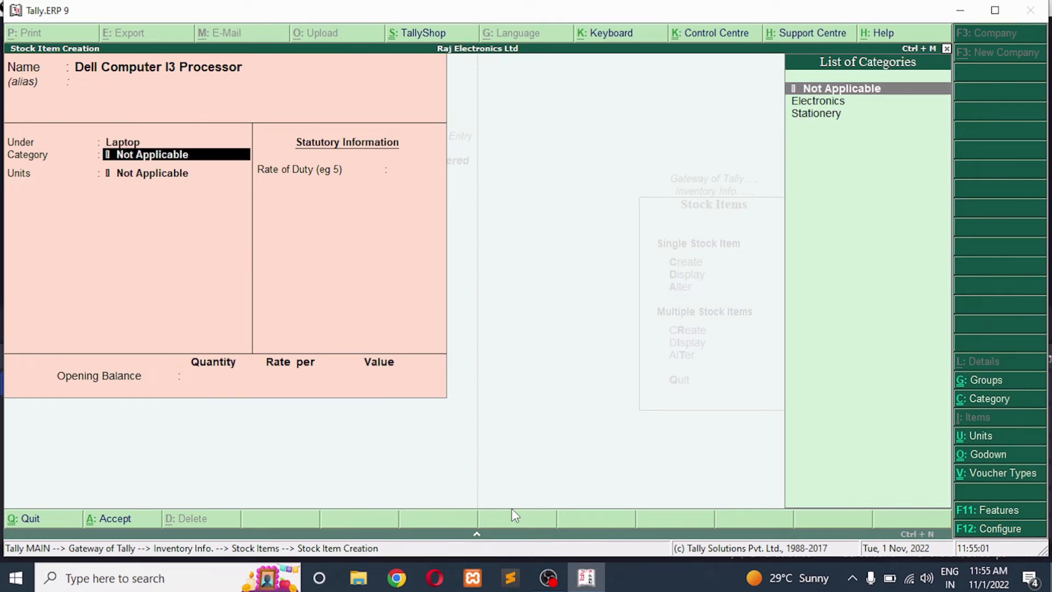
{"action": "key", "text": "Down"}
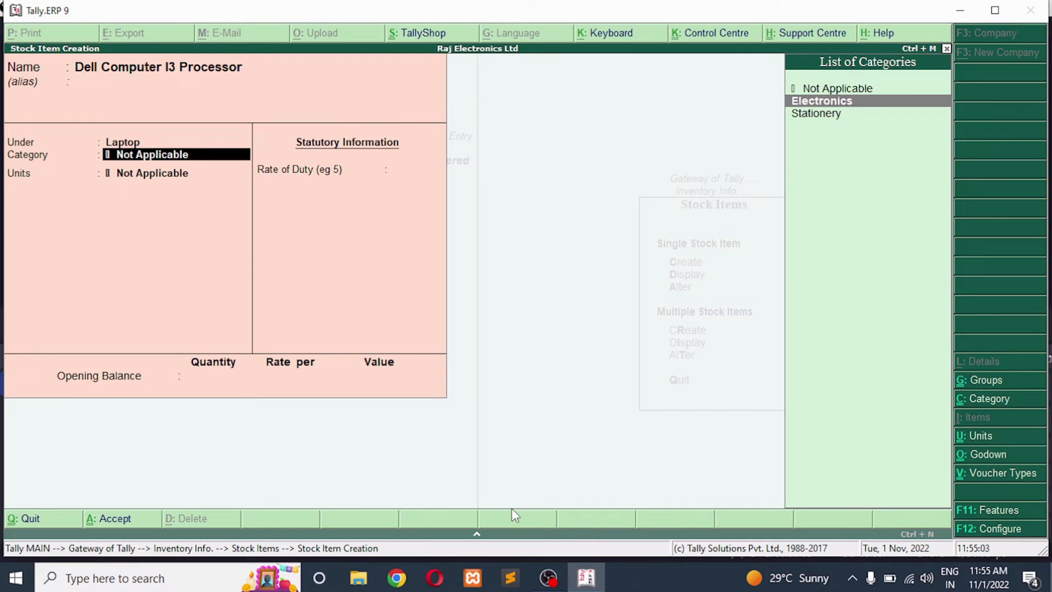
{"action": "key", "text": "Return"}
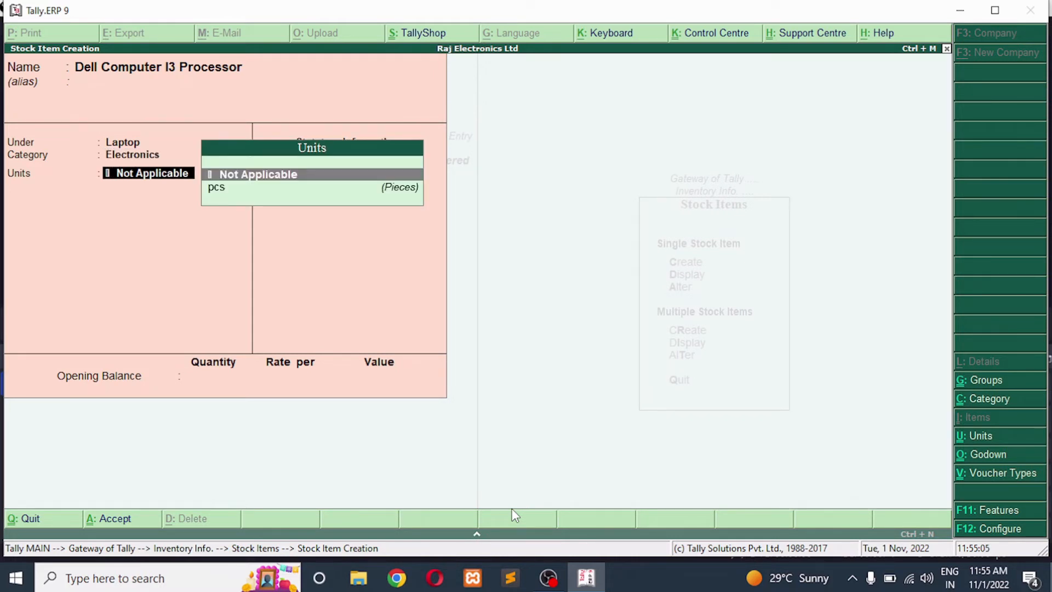
{"action": "key", "text": "Down"}
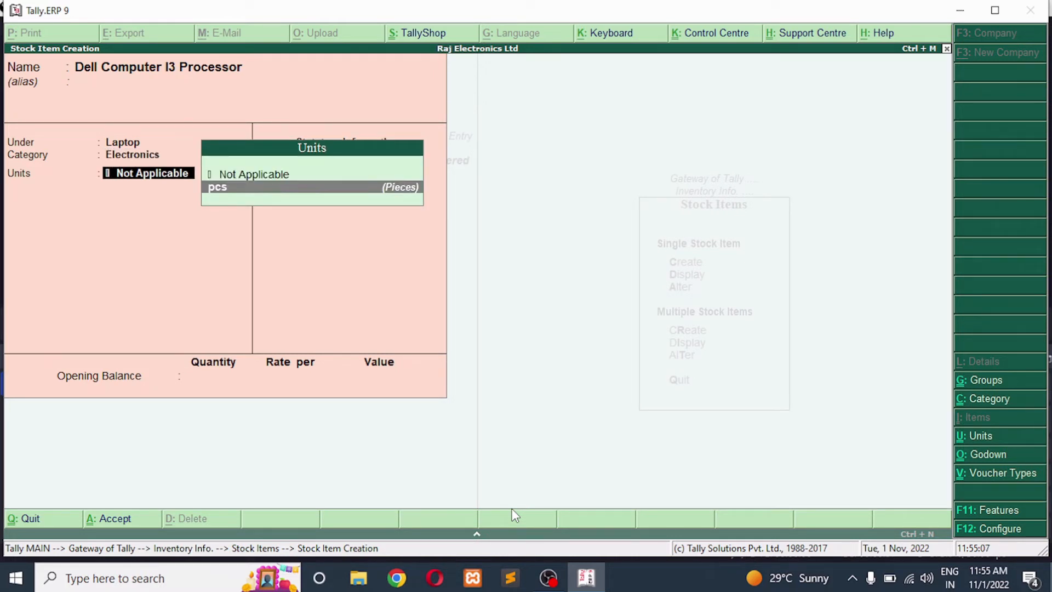
{"action": "key", "text": "Return"}
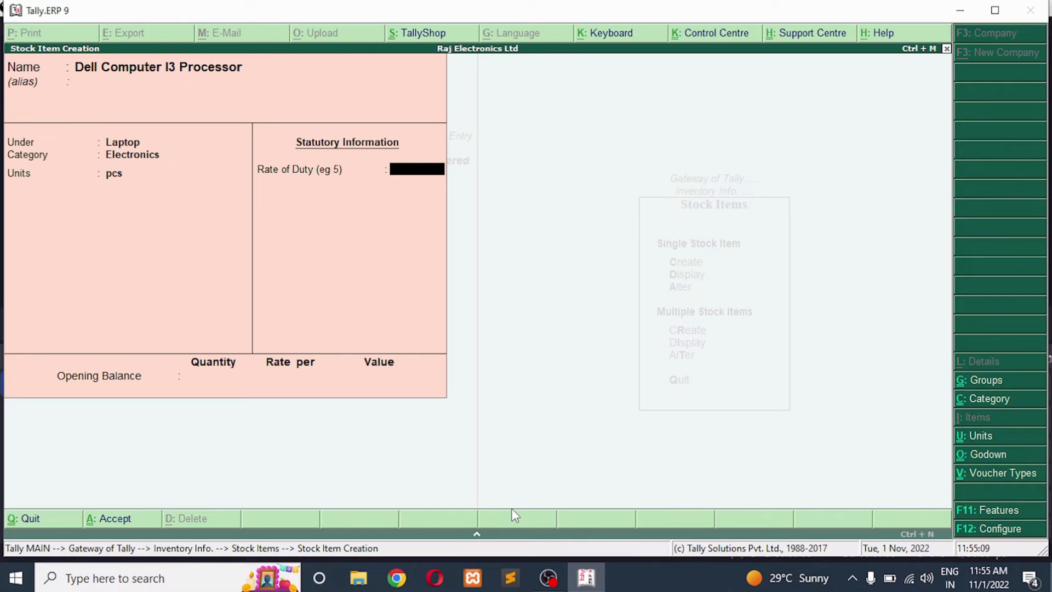
{"action": "key", "text": "Return"}
{"action": "key", "text": "Return"}
{"action": "key", "text": "Return"}
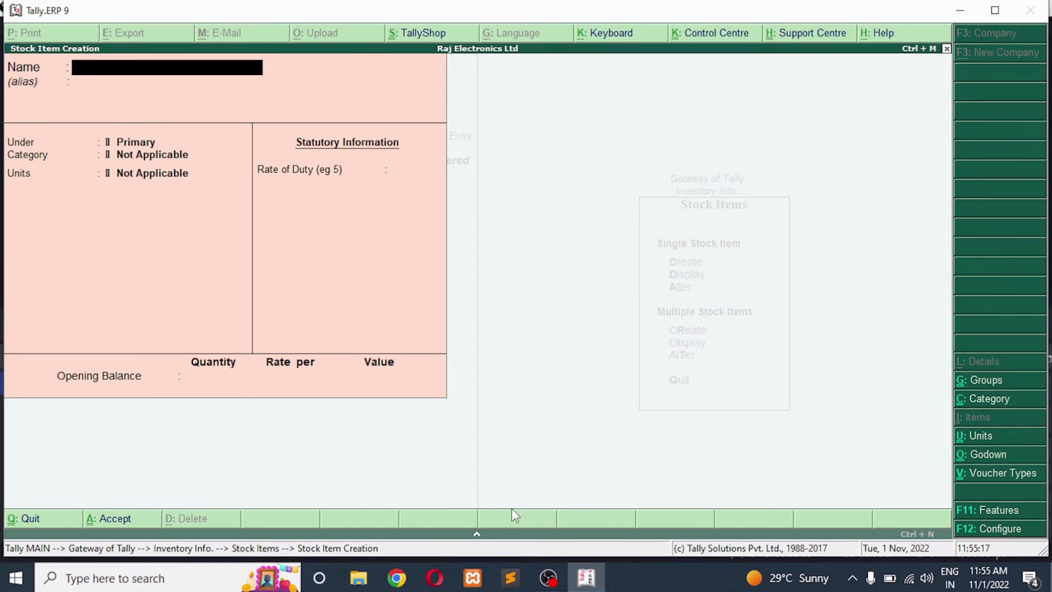
Name the next stock item Hp Computer I7 Processor, leaving the alias empty
{"action": "type", "text": "Hp computer"}
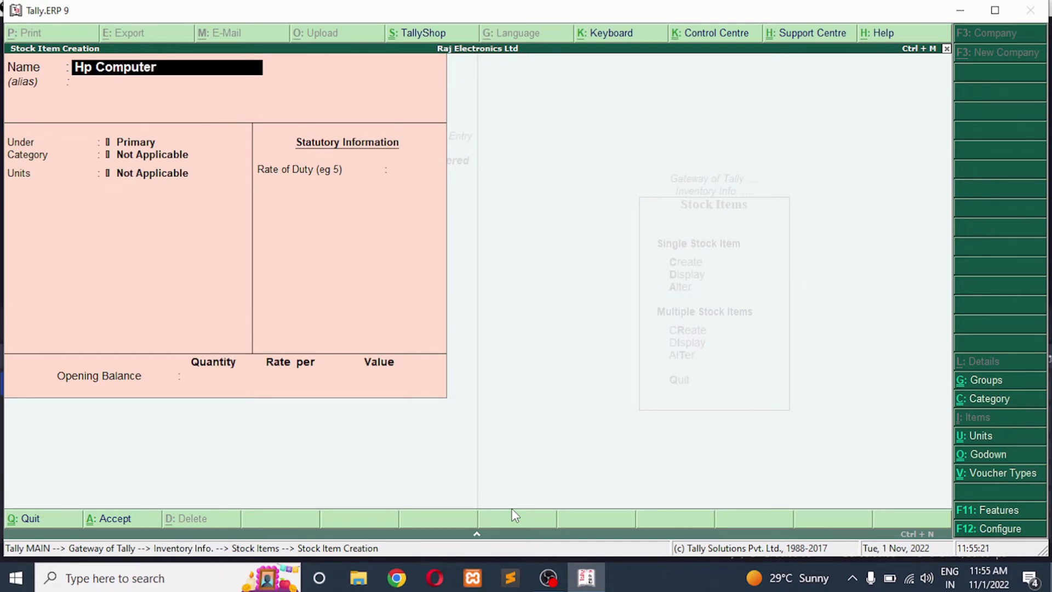
{"action": "type", "text": " i7 process"}
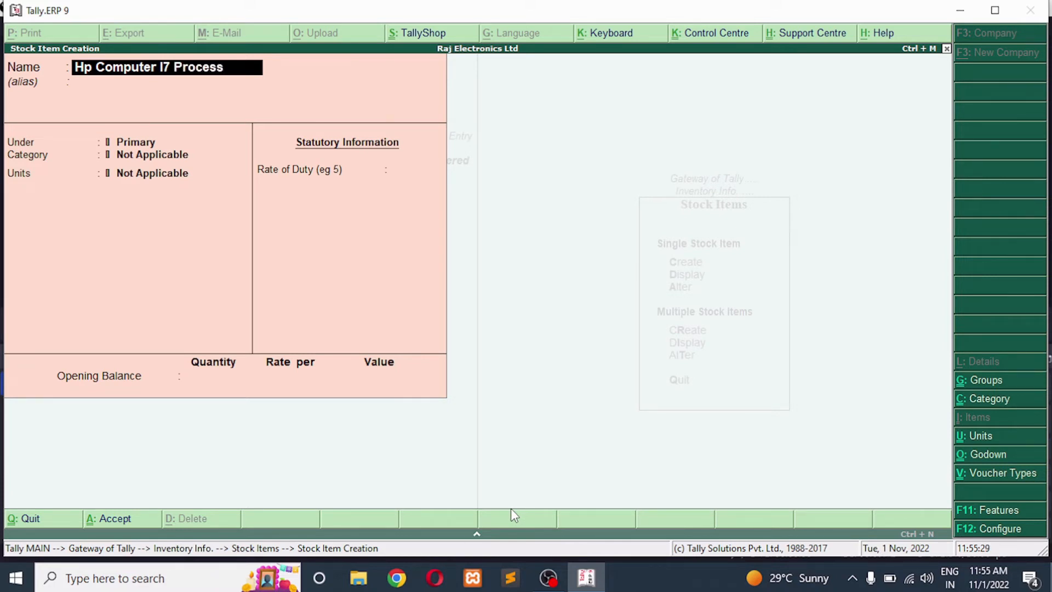
{"action": "type", "text": "or"}
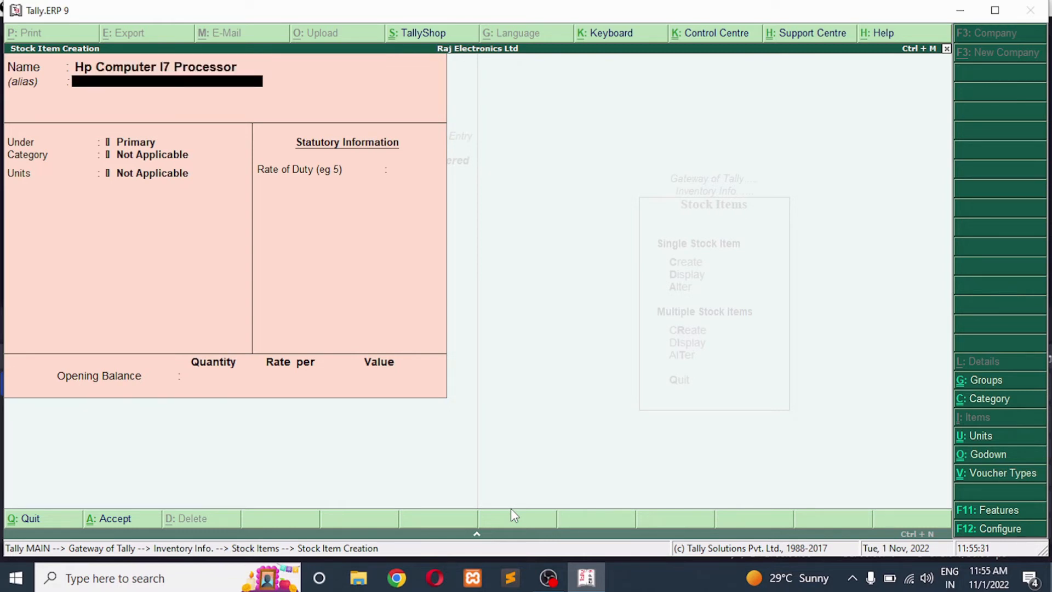
{"action": "key", "text": "Return"}
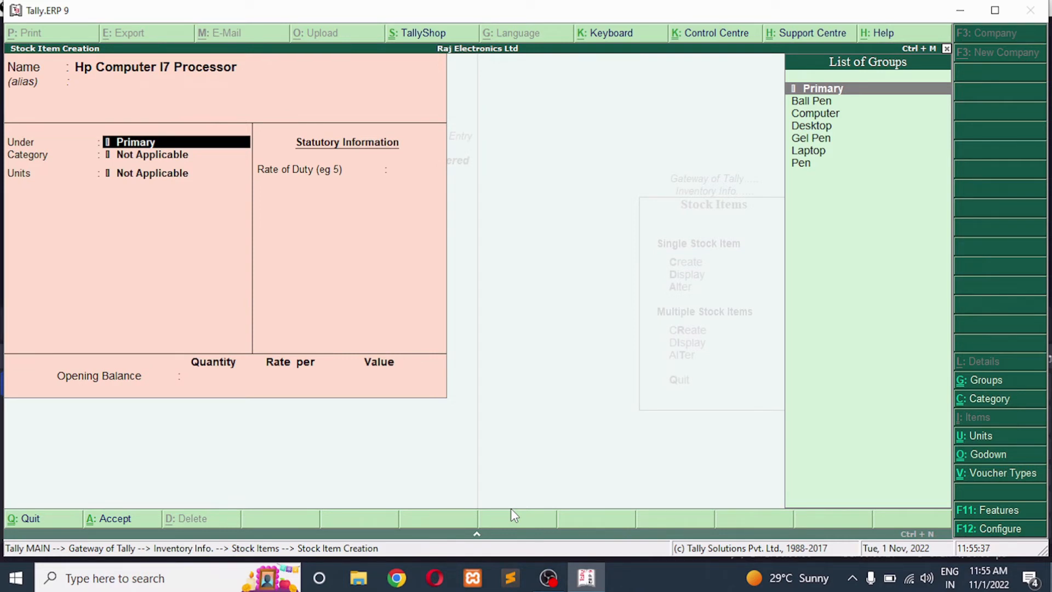
Put the Hp item under Desktop with category Electronics and unit pcs, and save it without an opening balance
{"action": "key", "text": "Down"}
{"action": "key", "text": "Down"}
{"action": "key", "text": "Down"}
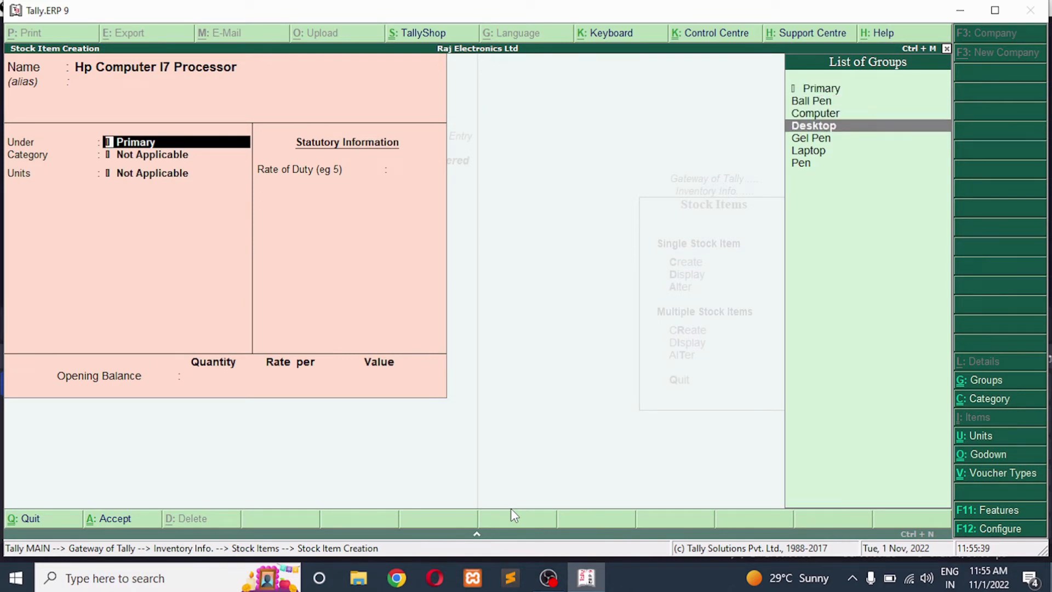
{"action": "key", "text": "Return"}
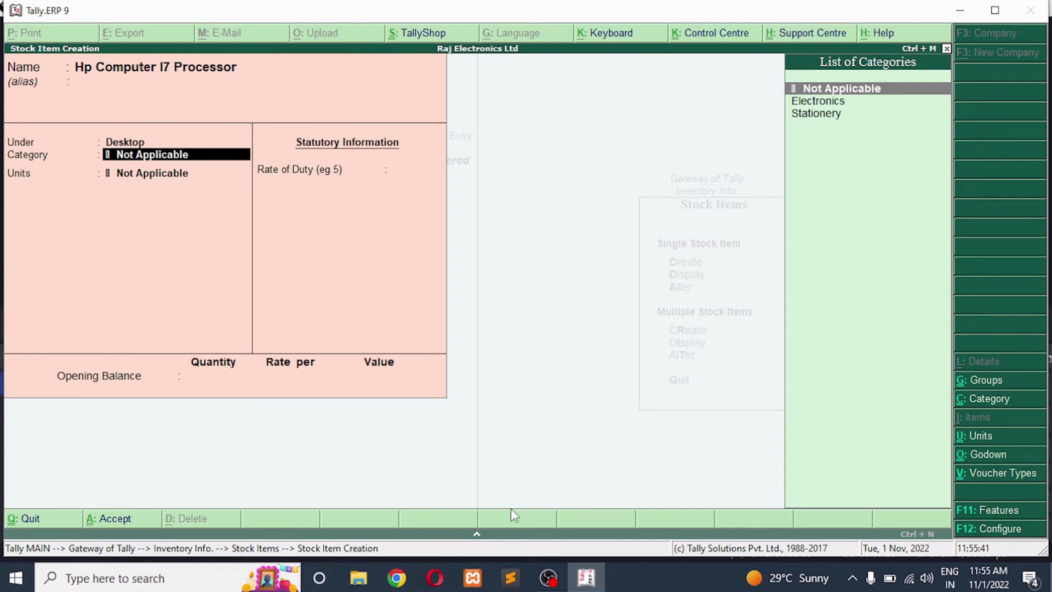
{"action": "key", "text": "Down"}
{"action": "key", "text": "Return"}
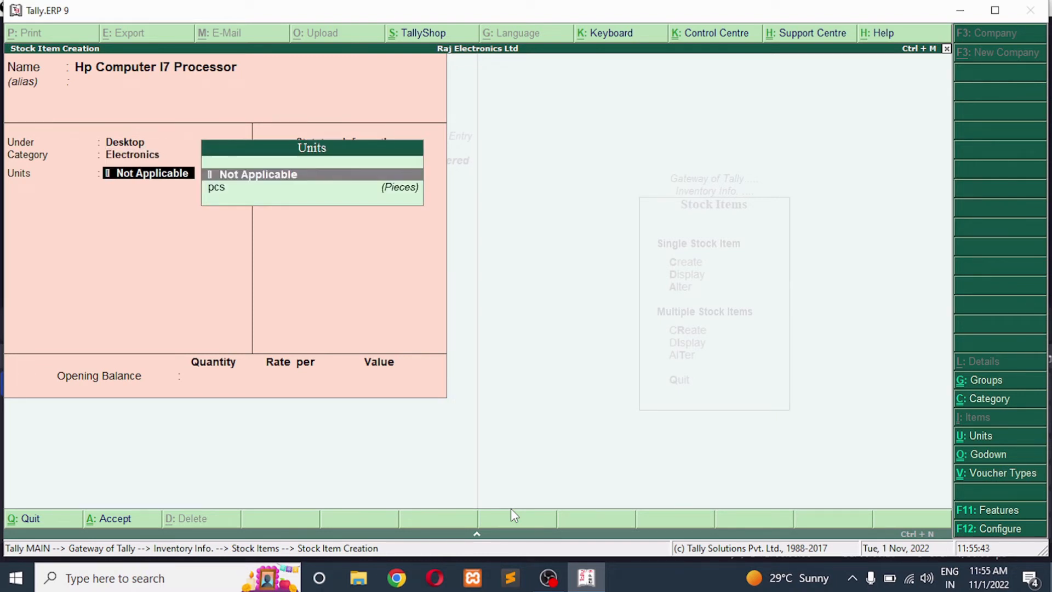
{"action": "key", "text": "Down"}
{"action": "key", "text": "Return"}
{"action": "key", "text": "Return"}
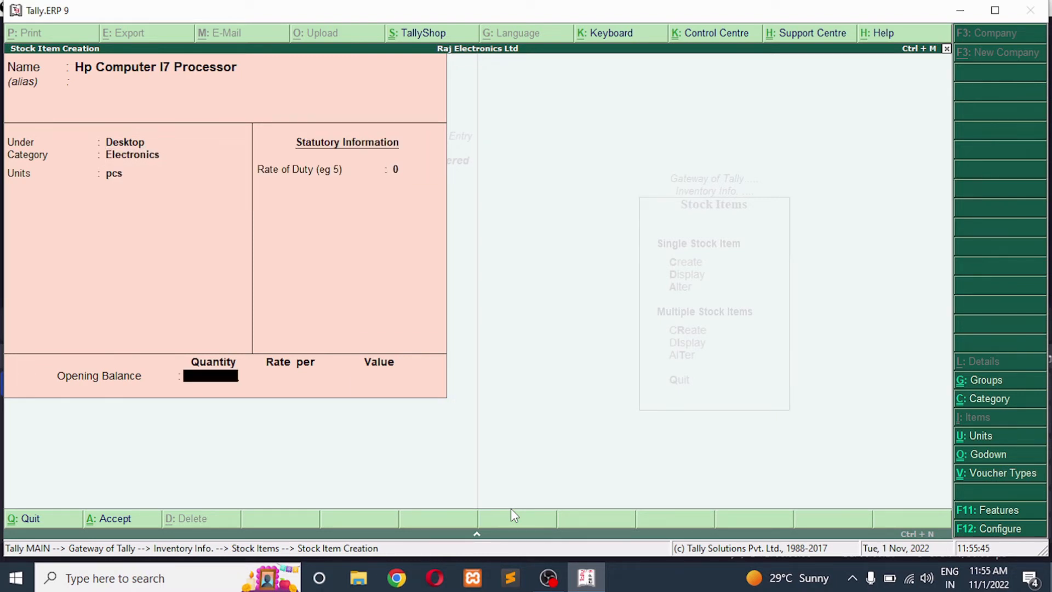
{"action": "key", "text": "Return"}
{"action": "key", "text": "Return"}
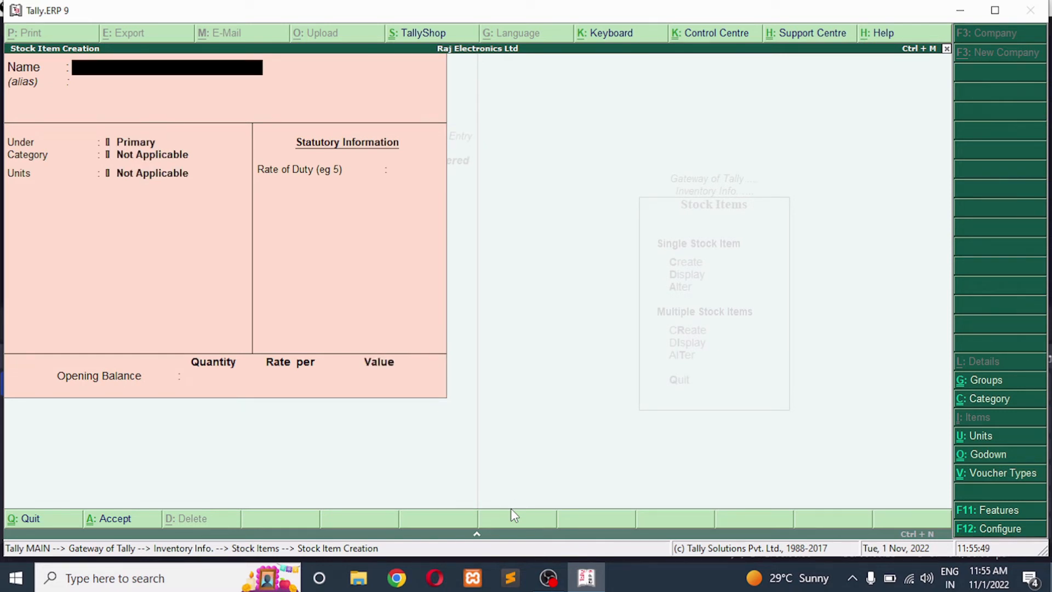
Name the next stock item Link Star Line, leaving the alias empty
{"action": "type", "text": "Link Star Line"}
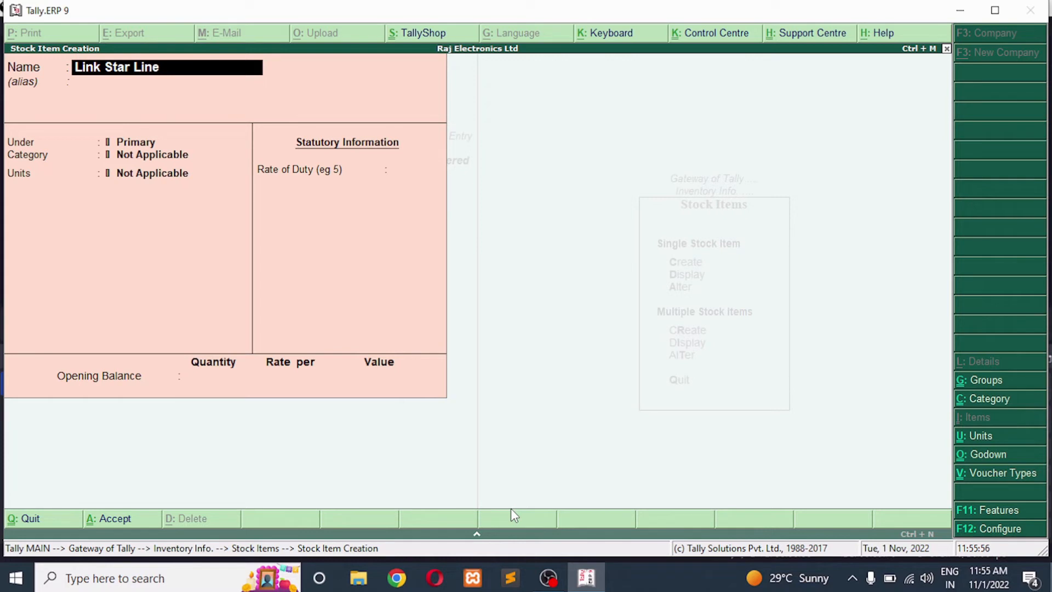
{"action": "key", "text": "Return"}
{"action": "key", "text": "Return"}
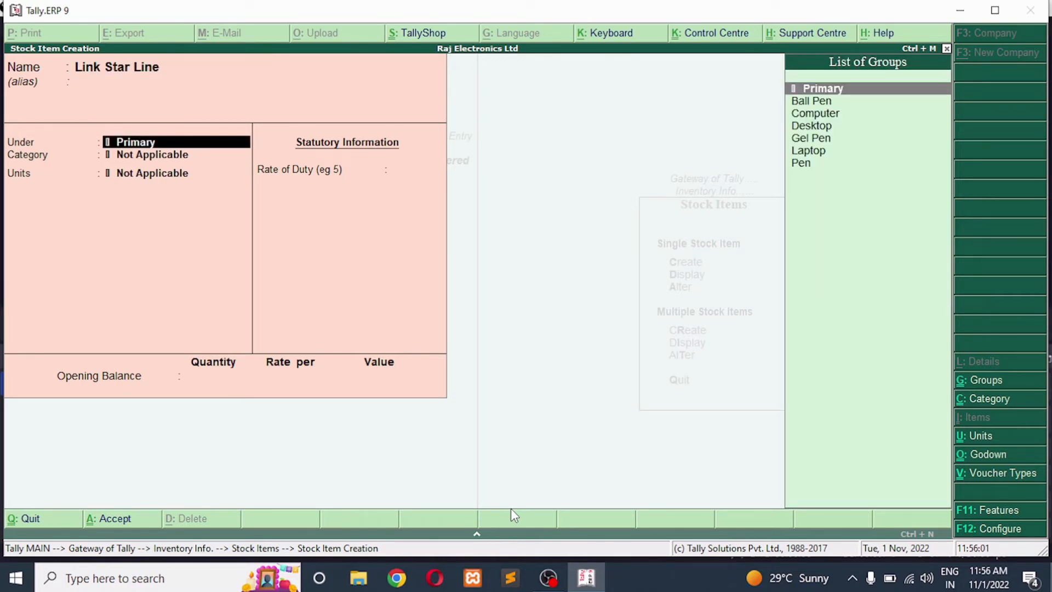
Place Link Star Line under Ball Pen with category Stationery and unit pcs, and save it without an opening balance
{"action": "key", "text": "Down"}
{"action": "key", "text": "Return"}
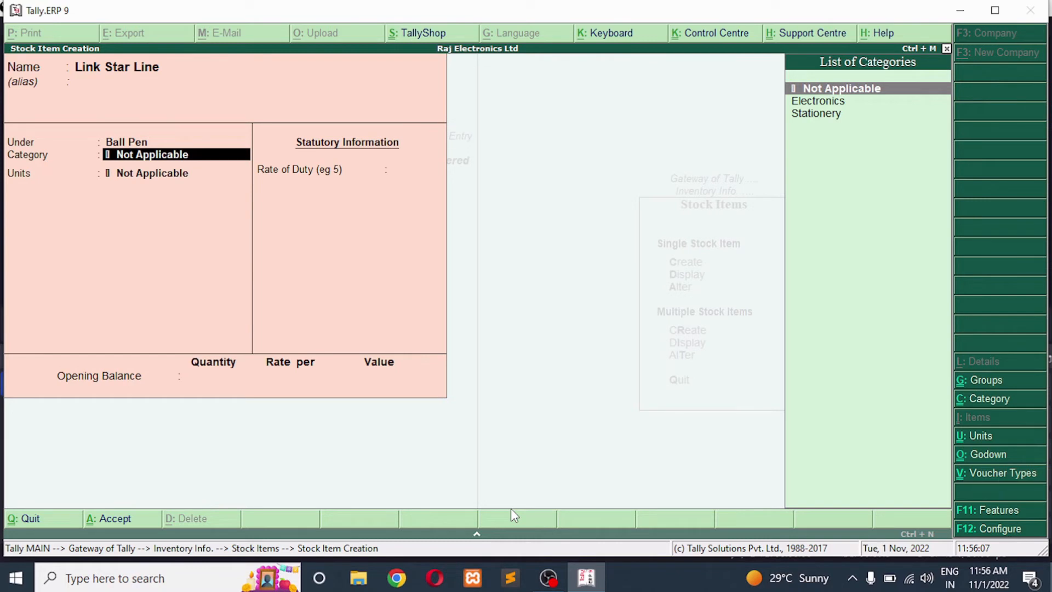
{"action": "key", "text": "Down"}
{"action": "key", "text": "Down"}
{"action": "key", "text": "Return"}
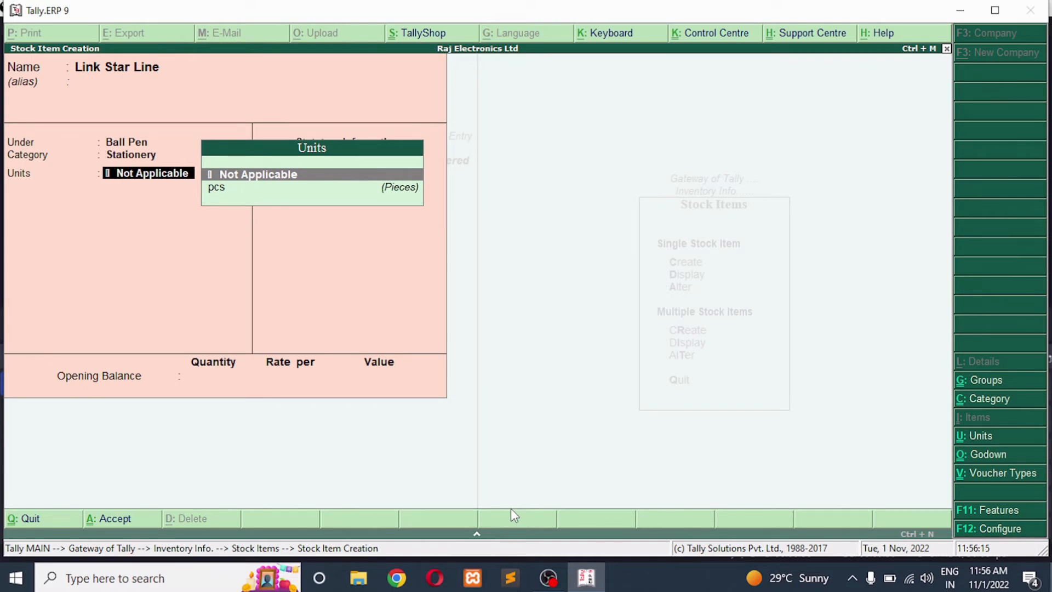
{"action": "key", "text": "Down"}
{"action": "key", "text": "Return"}
{"action": "key", "text": "Return"}
{"action": "key", "text": "Return"}
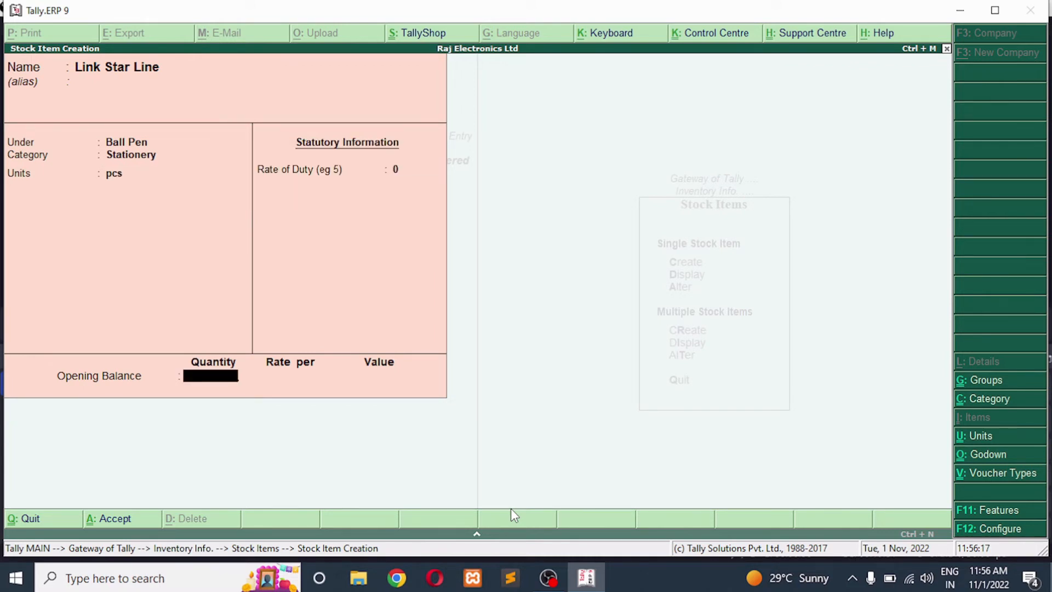
{"action": "key", "text": "Return"}
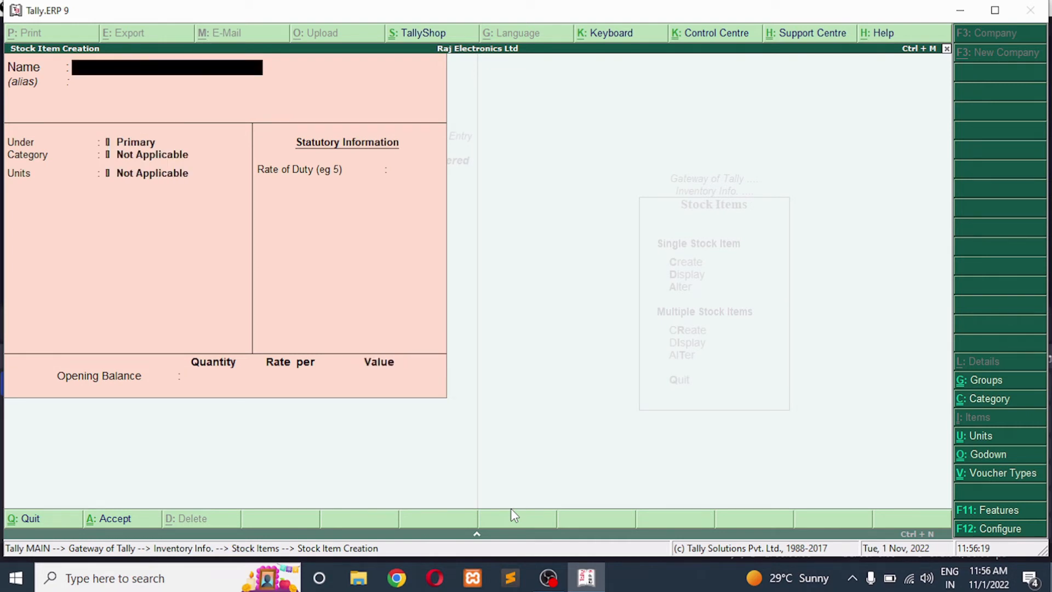
Name the next stock item Reynolds Pen, leaving the alias empty
{"action": "type", "text": "Reynolds Pen"}
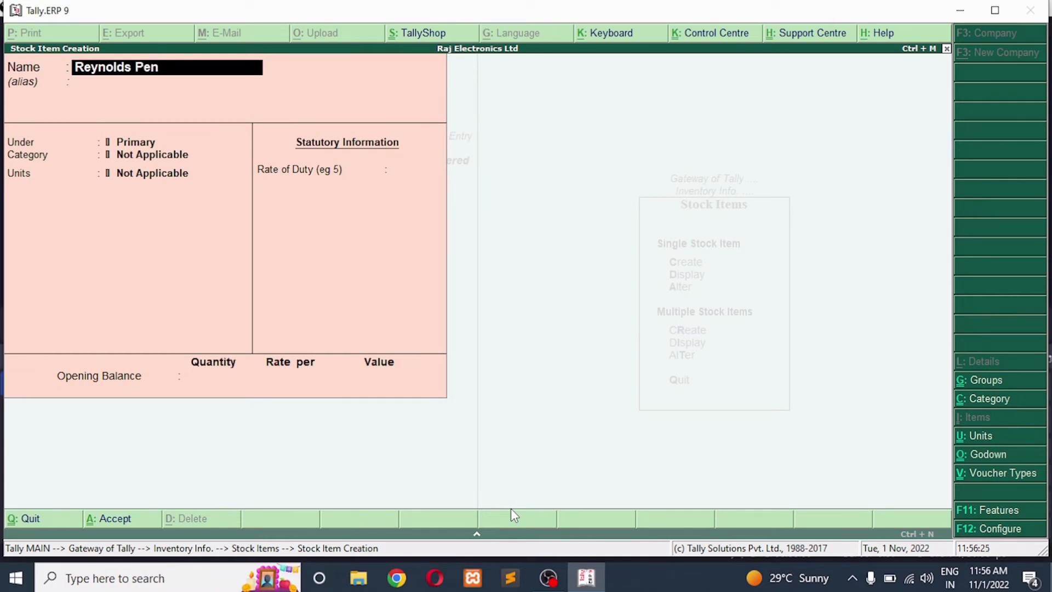
{"action": "key", "text": "Return"}
{"action": "key", "text": "Return"}
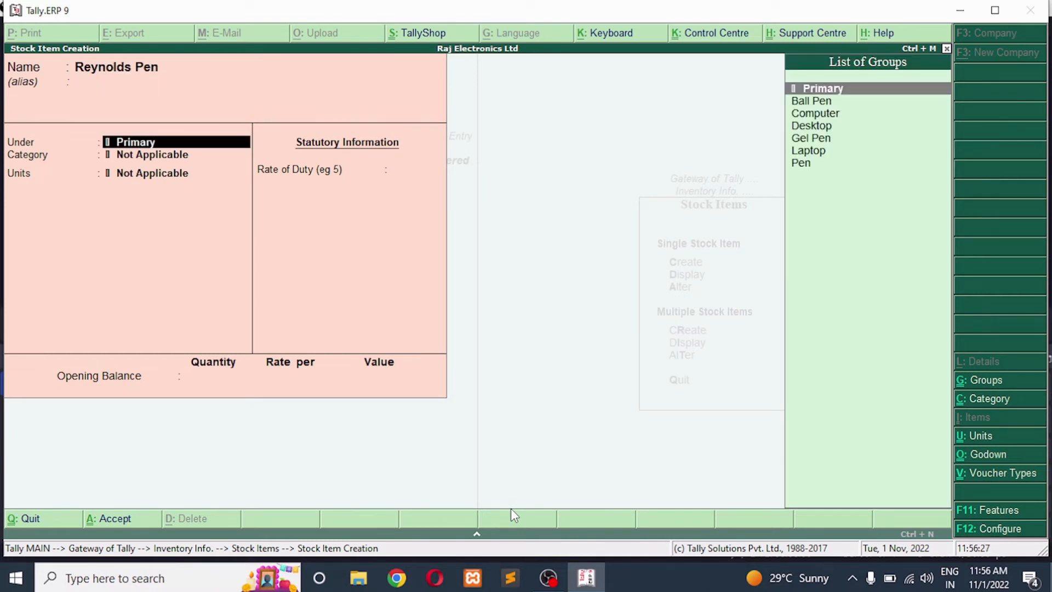
Set Reynolds Pen under the Gel Pen group with category Stationery and unit pcs, and save the item without an opening balance
{"action": "key", "text": "Down"}
{"action": "key", "text": "Down"}
{"action": "key", "text": "Down"}
{"action": "key", "text": "Down"}
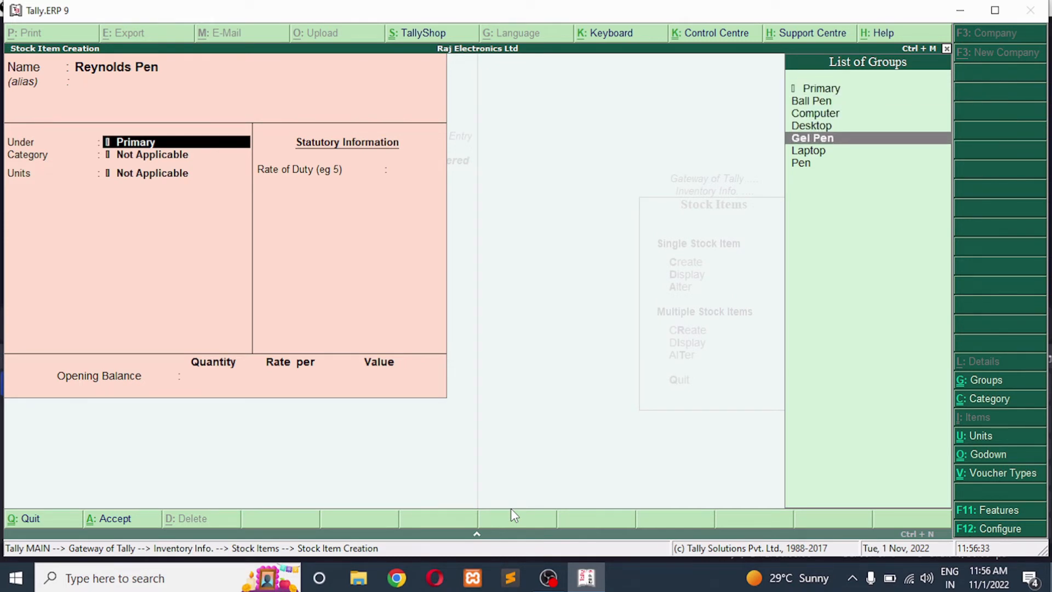
{"action": "key", "text": "Return"}
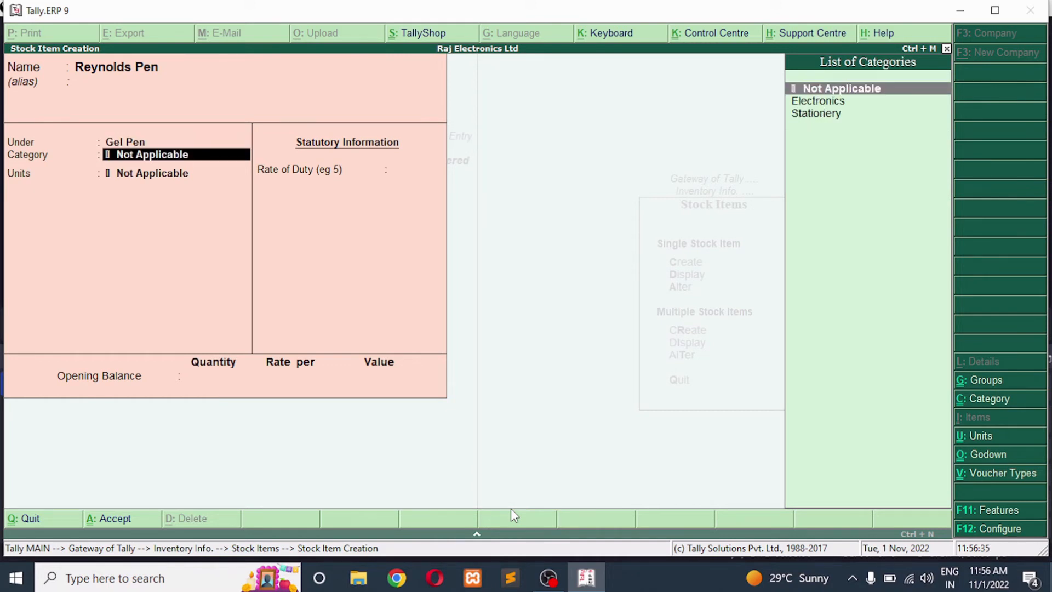
{"action": "key", "text": "Down"}
{"action": "key", "text": "Down"}
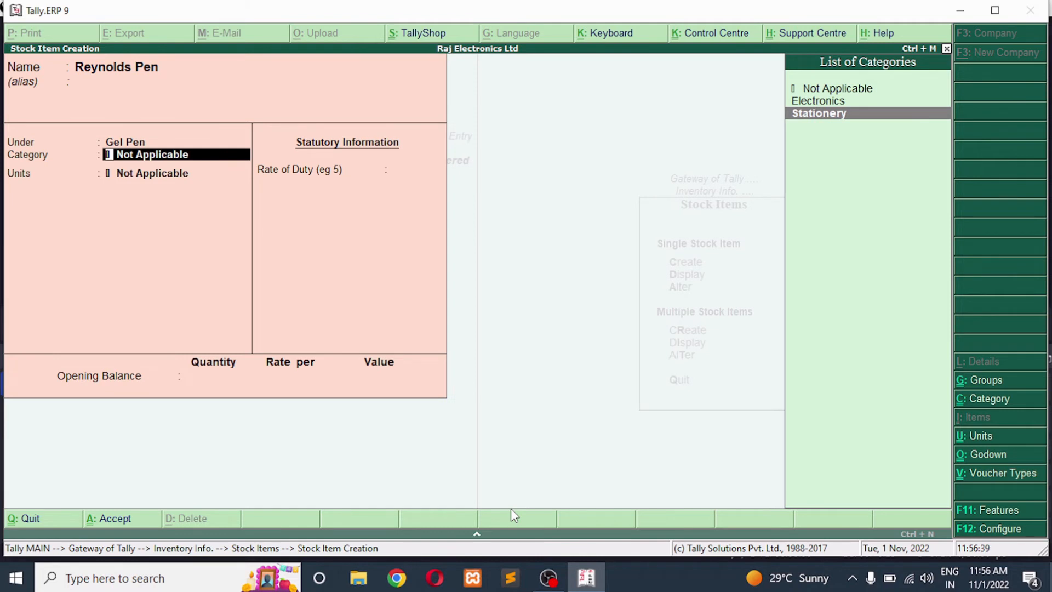
{"action": "key", "text": "Return"}
{"action": "key", "text": "Down"}
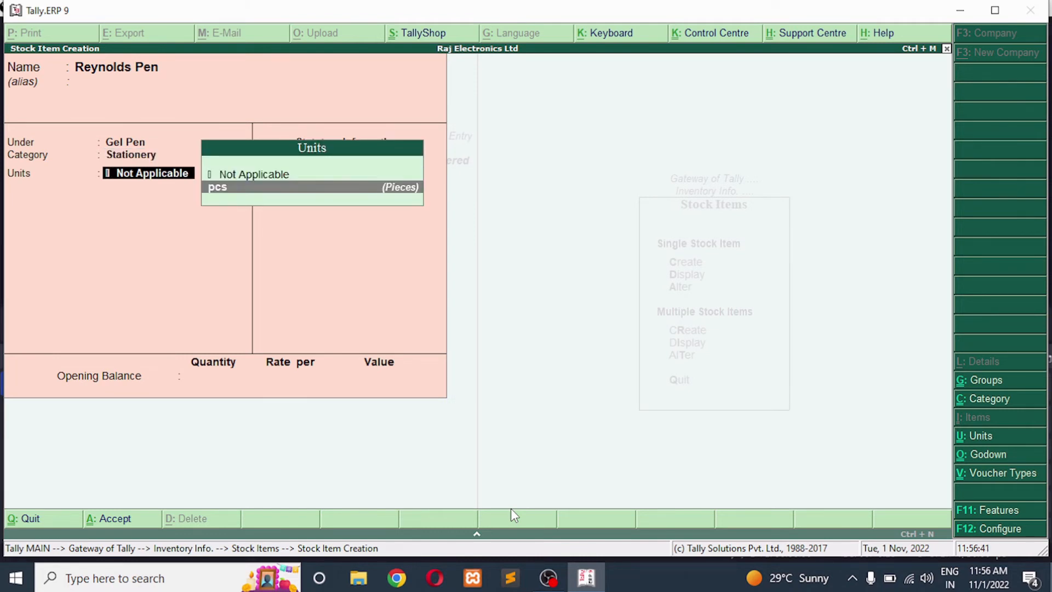
{"action": "key", "text": "Return"}
{"action": "key", "text": "Return"}
{"action": "key", "text": "Escape"}
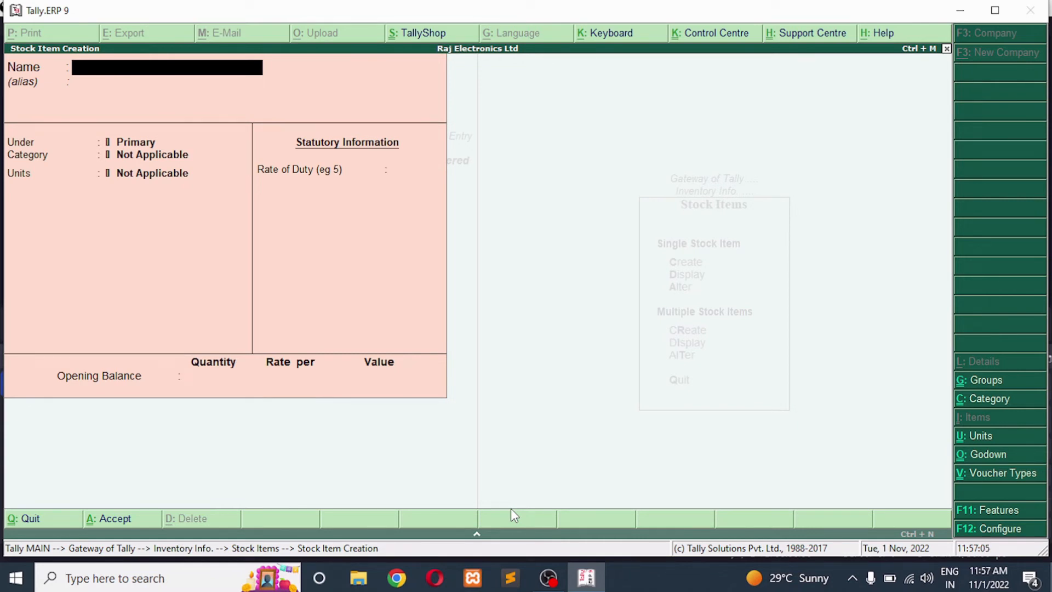
Leave stock item creation and return to the Gateway of Tally
{"action": "key", "text": "Escape"}
{"action": "key", "text": "y"}
{"action": "key", "text": "Escape"}
{"action": "key", "text": "Escape"}
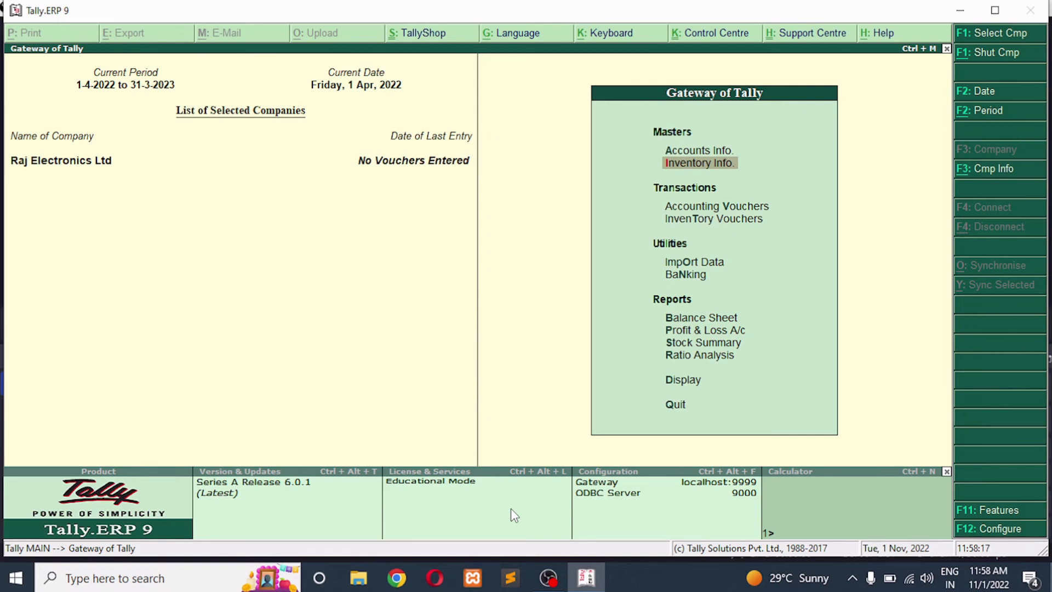
Open the stock item Dell Computer I3 Processor for alteration from the inventory masters
{"action": "key", "text": "Return"}
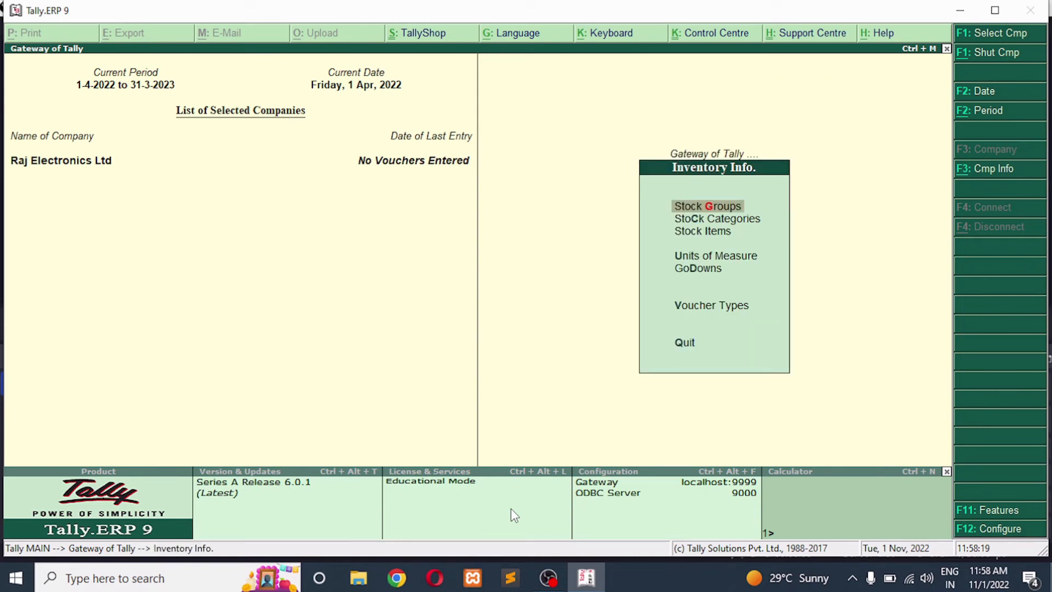
{"action": "key", "text": "Down"}
{"action": "key", "text": "Down"}
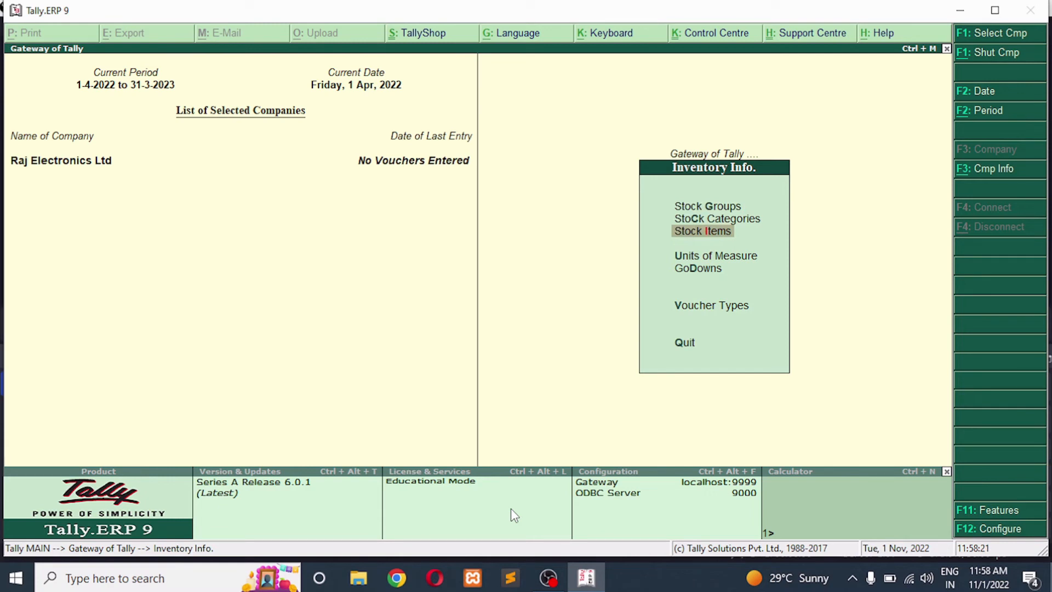
{"action": "key", "text": "Return"}
{"action": "key", "text": "Down"}
{"action": "key", "text": "Down"}
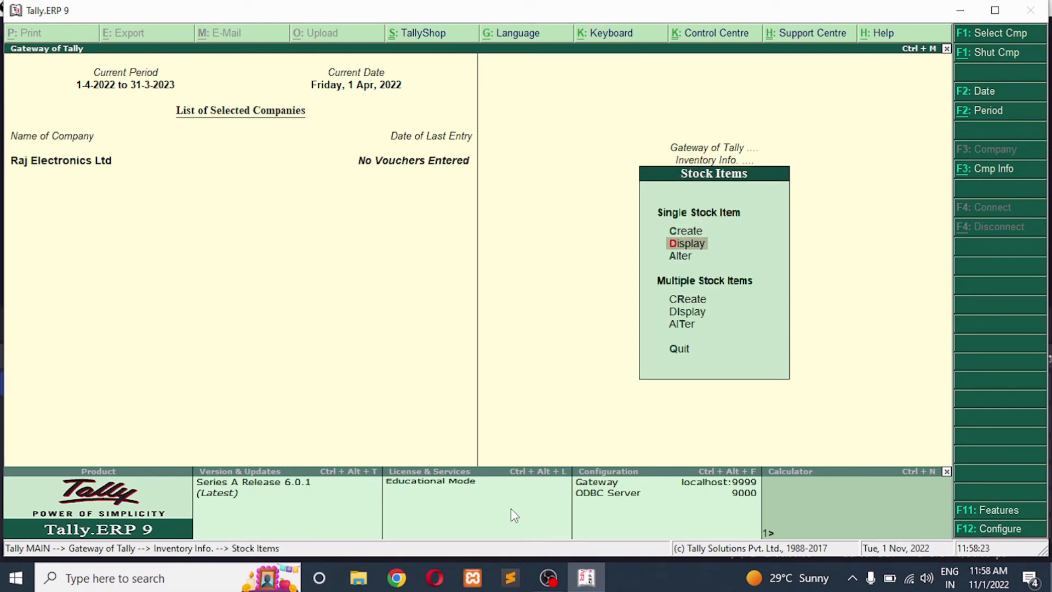
{"action": "key", "text": "Return"}
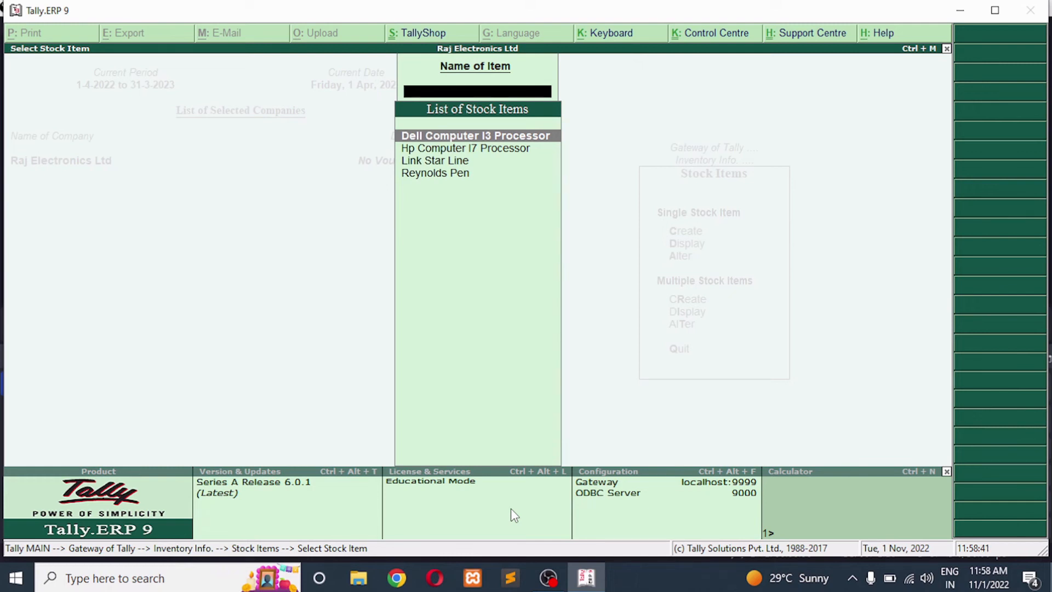
{"action": "key", "text": "Return"}
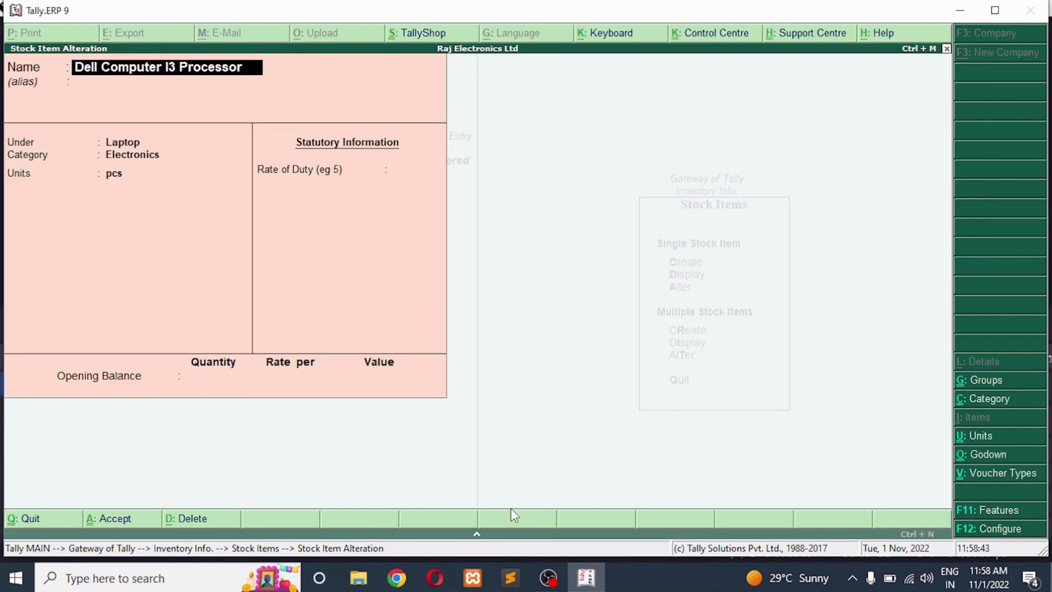
Set the opening balance quantity of Dell Computer I3 Processor to 10 pcs, keeping its other details
{"action": "key", "text": "Return"}
{"action": "key", "text": "Return"}
{"action": "key", "text": "Return"}
{"action": "key", "text": "Return"}
{"action": "key", "text": "Return"}
{"action": "key", "text": "Return"}
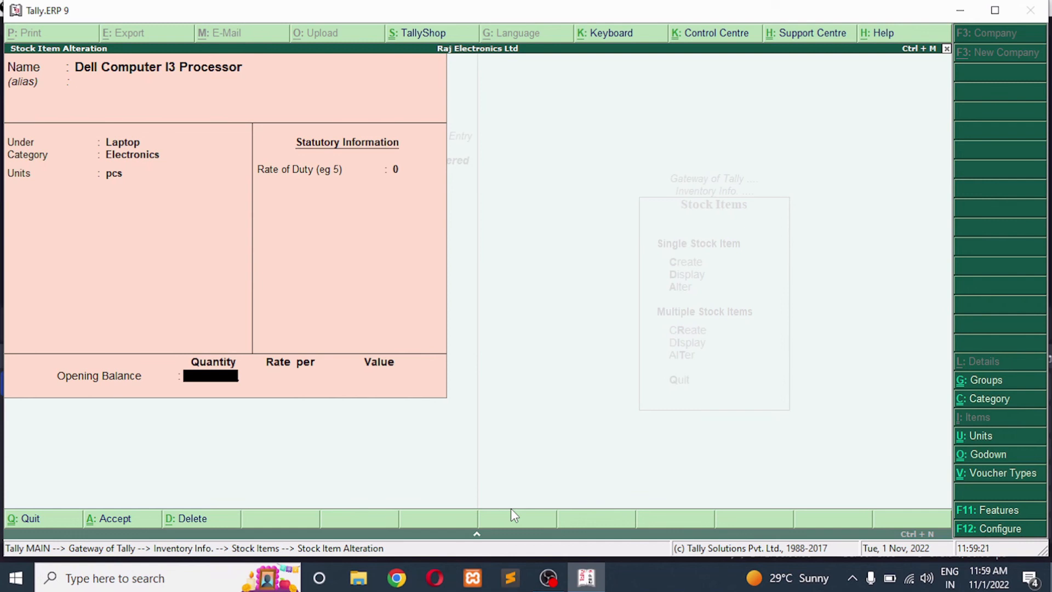
{"action": "type", "text": "10"}
{"action": "key", "text": "Return"}
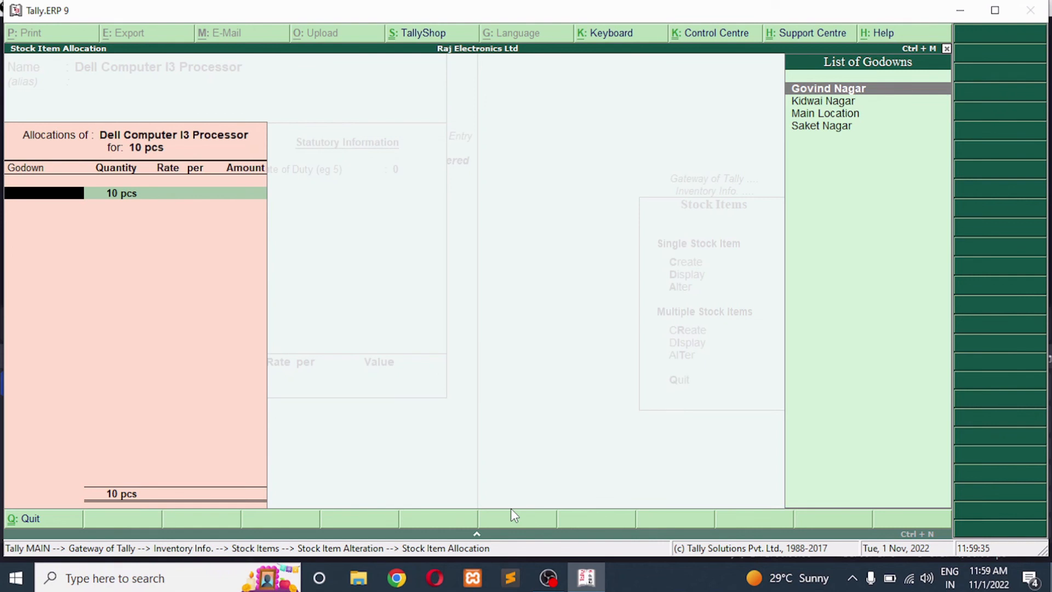
Allocate all 10 pcs to the Kidwai Nagar godown at a rate of 25000 per pcs and save the item
{"action": "key", "text": "Down"}
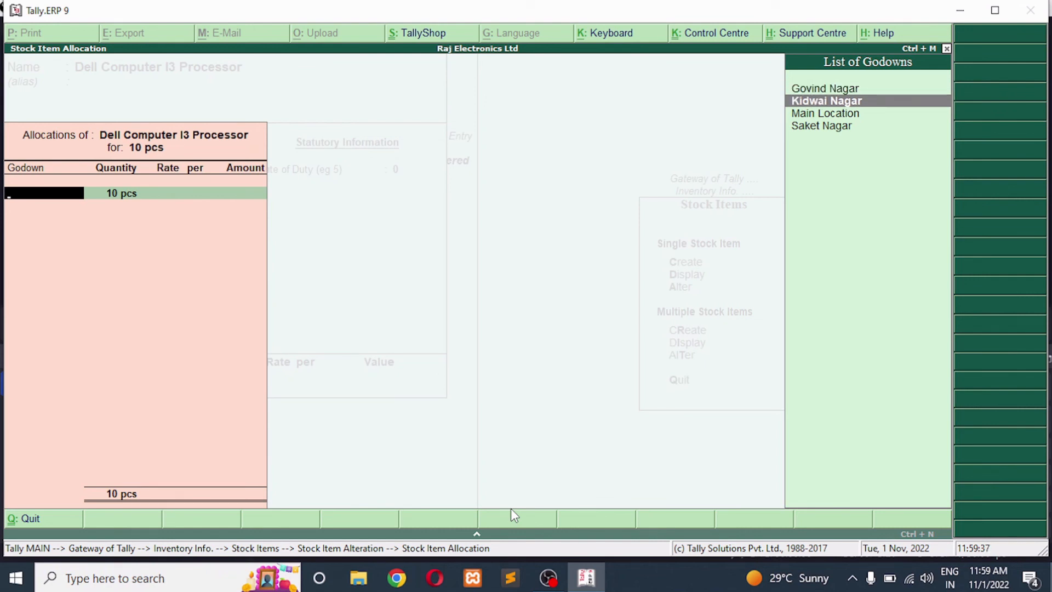
{"action": "key", "text": "Return"}
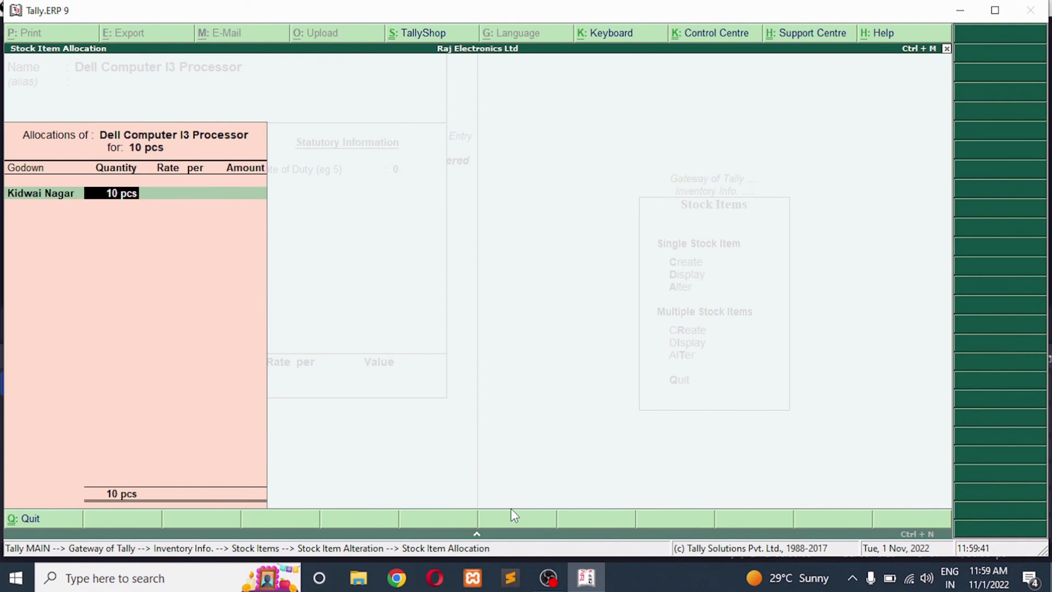
{"action": "key", "text": "Return"}
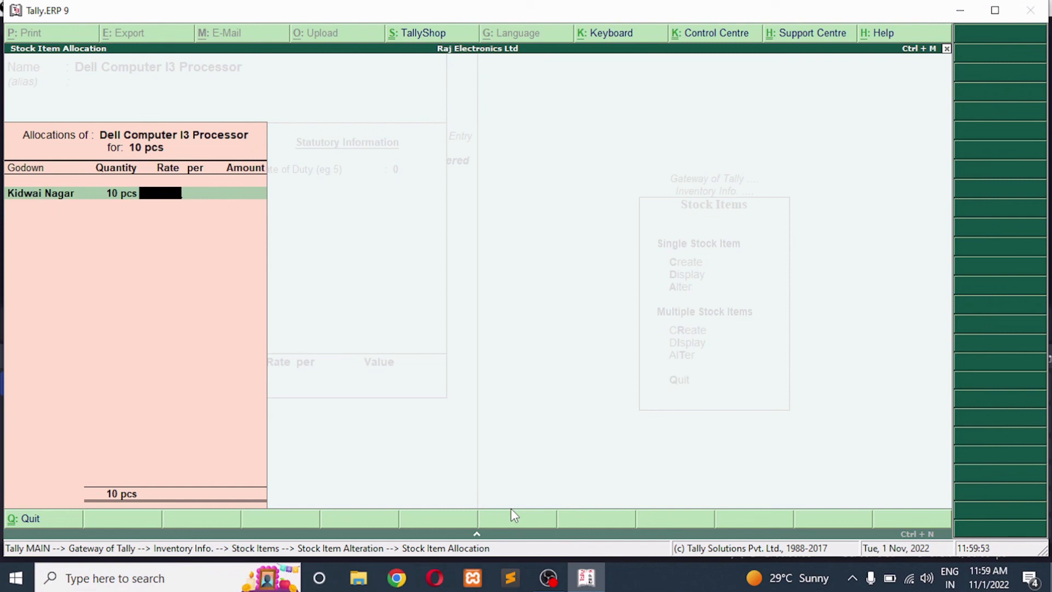
{"action": "type", "text": "25000"}
{"action": "key", "text": "Return"}
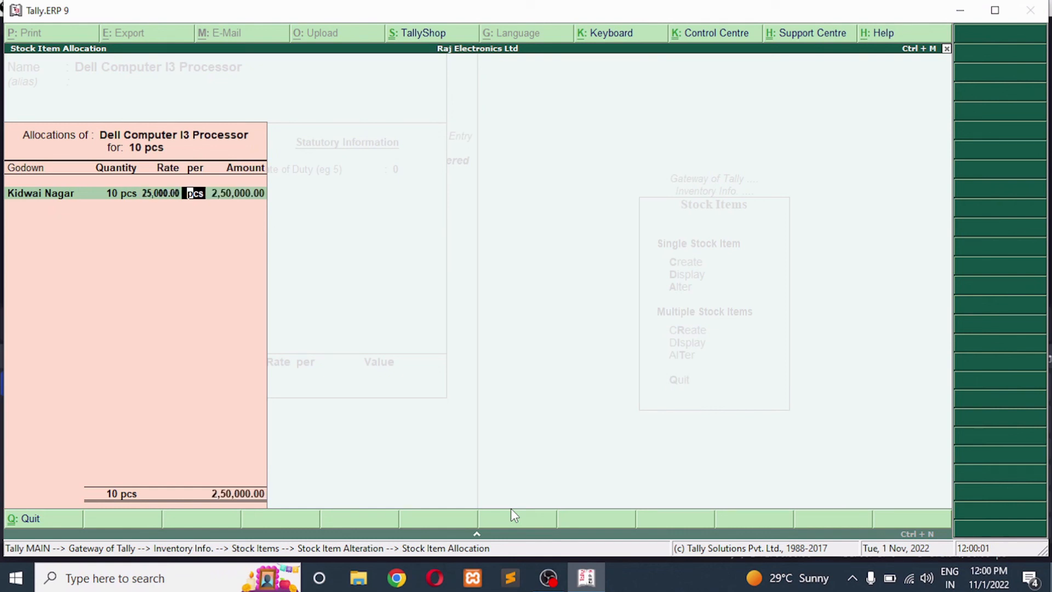
{"action": "key", "text": "Return"}
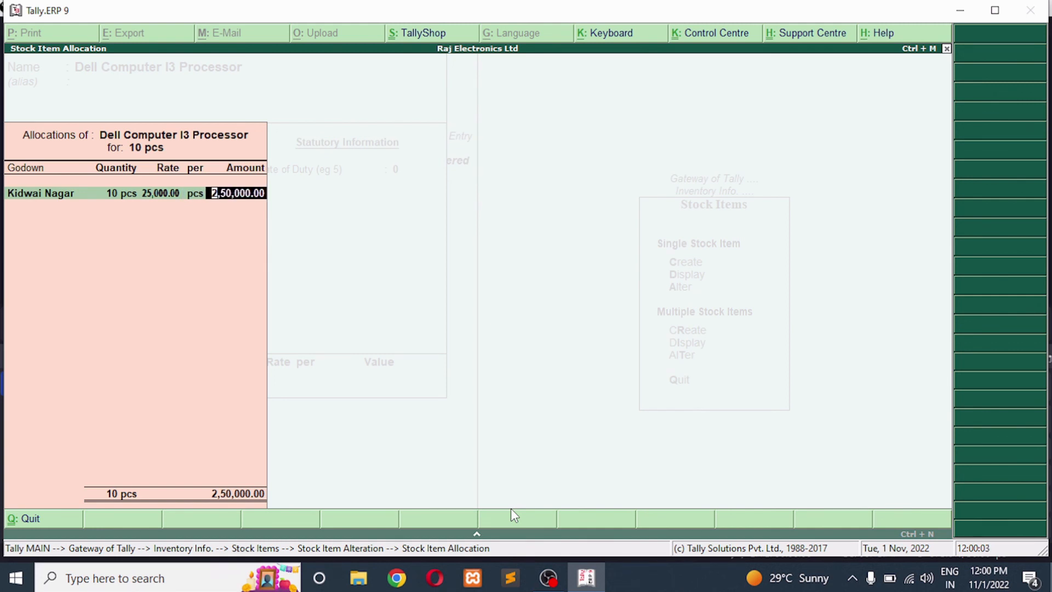
{"action": "key", "text": "Return"}
{"action": "key", "text": "Return"}
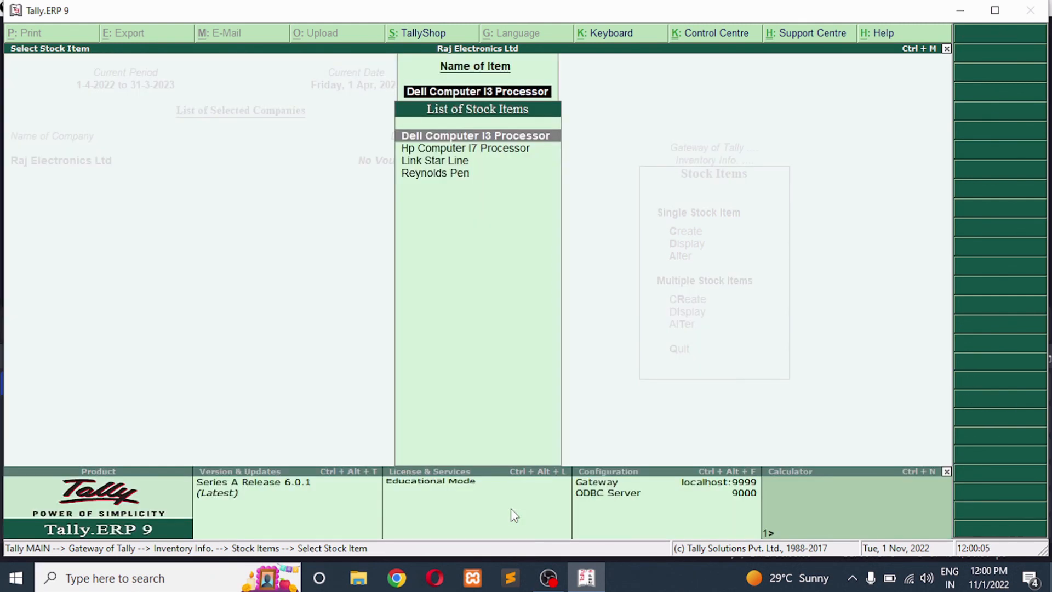
Open the stock item Link Star Line for alteration and set its opening balance quantity to 100 pcs
{"action": "key", "text": "Down"}
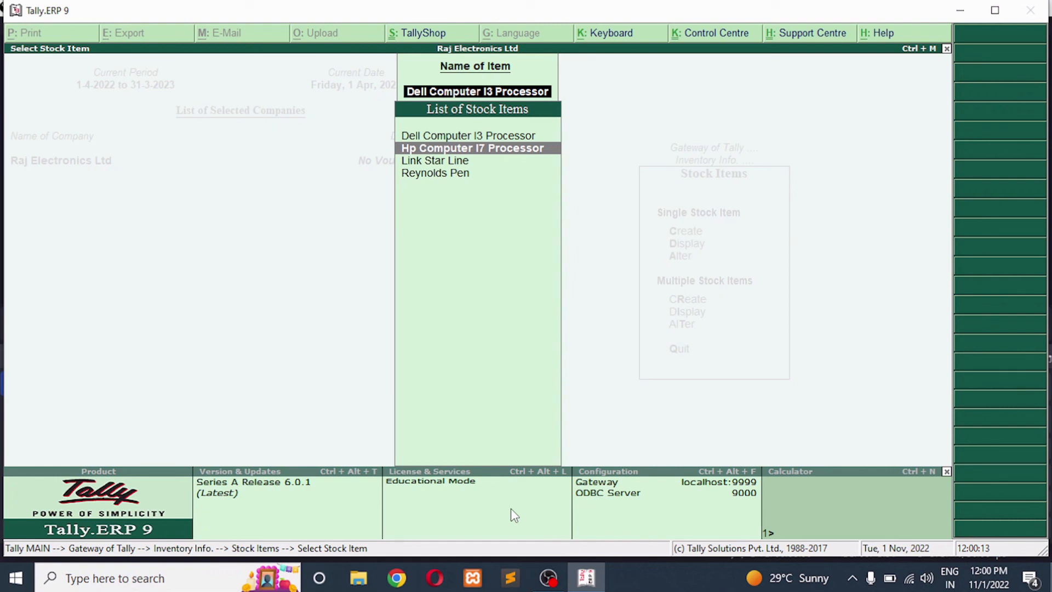
{"action": "key", "text": "Down"}
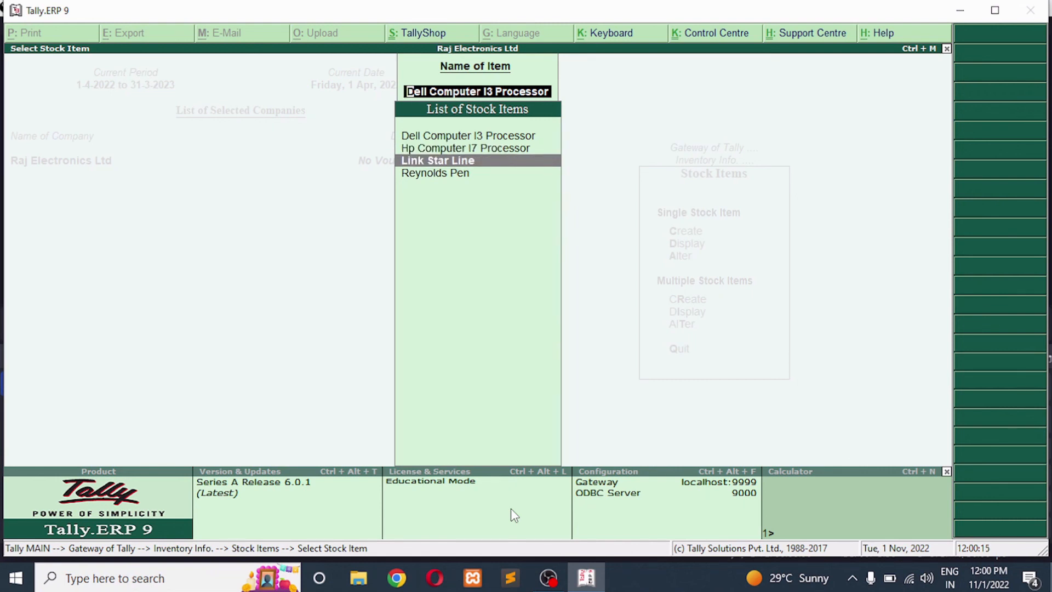
{"action": "key", "text": "Return"}
{"action": "key", "text": "Return"}
{"action": "key", "text": "Return"}
{"action": "key", "text": "Return"}
{"action": "key", "text": "Return"}
{"action": "key", "text": "Return"}
{"action": "key", "text": "Return"}
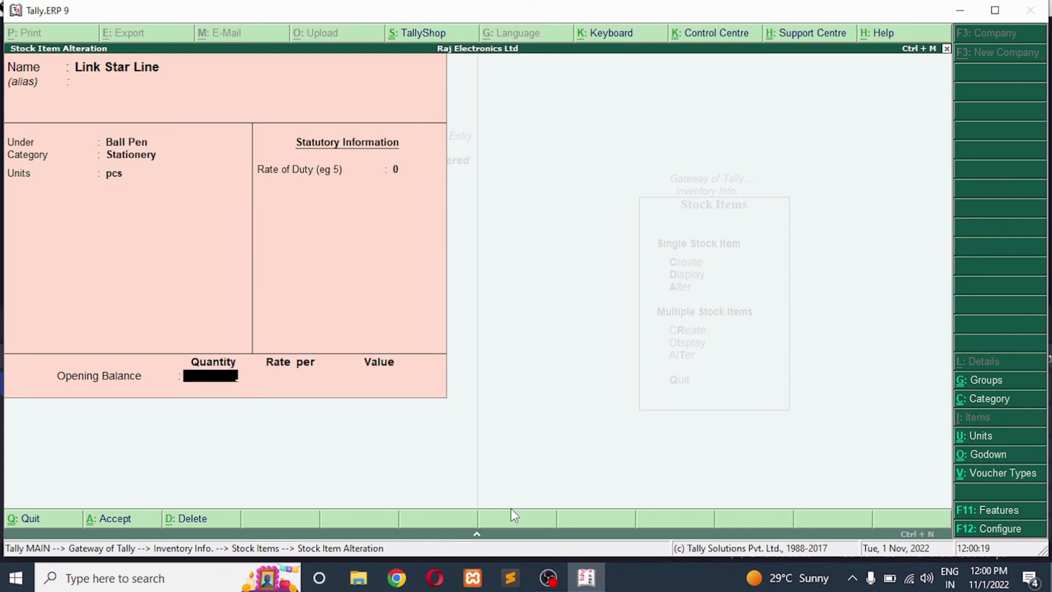
{"action": "type", "text": "100"}
{"action": "key", "text": "Return"}
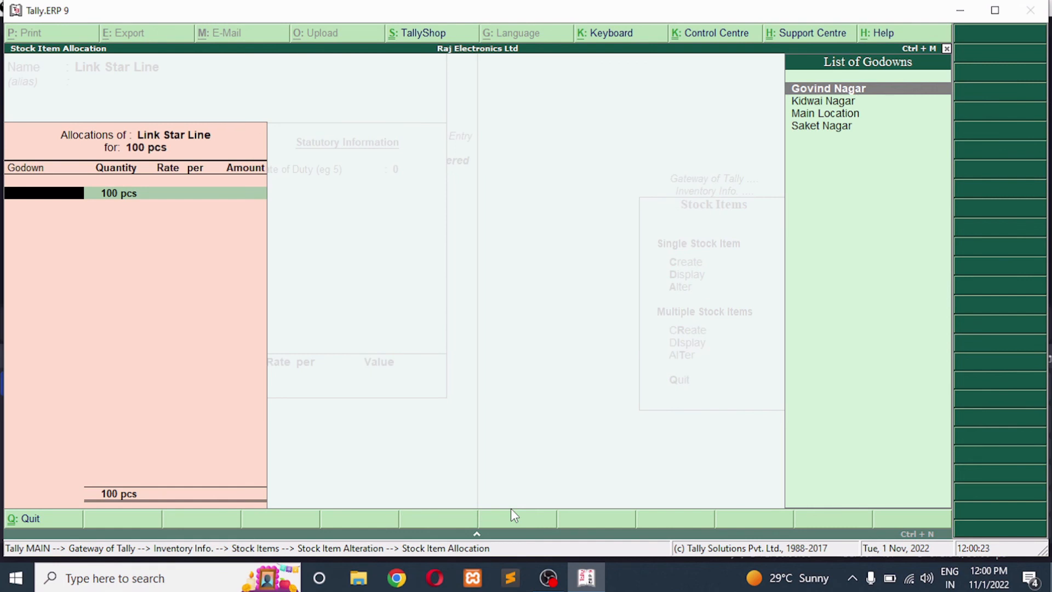
Allocate all 100 pcs of Link Star Line to the Saket Nagar godown at a rate of 10 per pcs and save the item
{"action": "key", "text": "Down"}
{"action": "key", "text": "Down"}
{"action": "key", "text": "Down"}
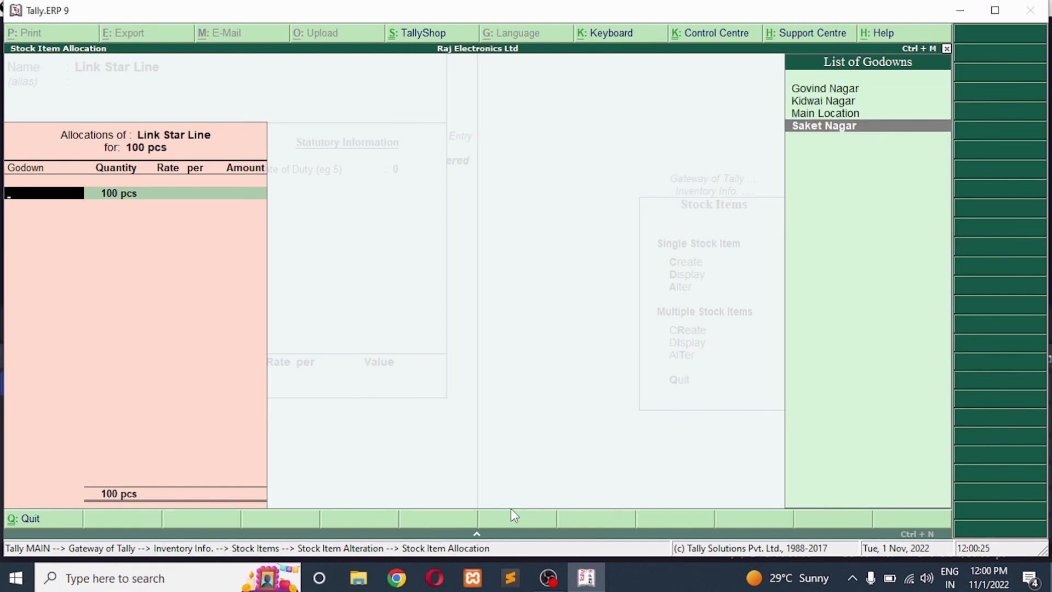
{"action": "key", "text": "Return"}
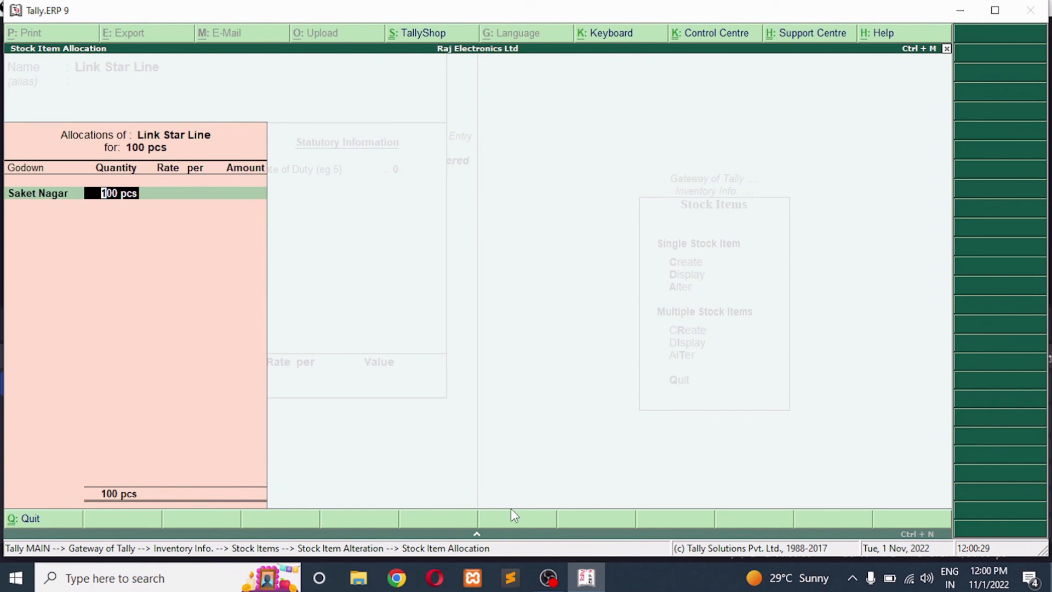
{"action": "key", "text": "Return"}
{"action": "type", "text": "10"}
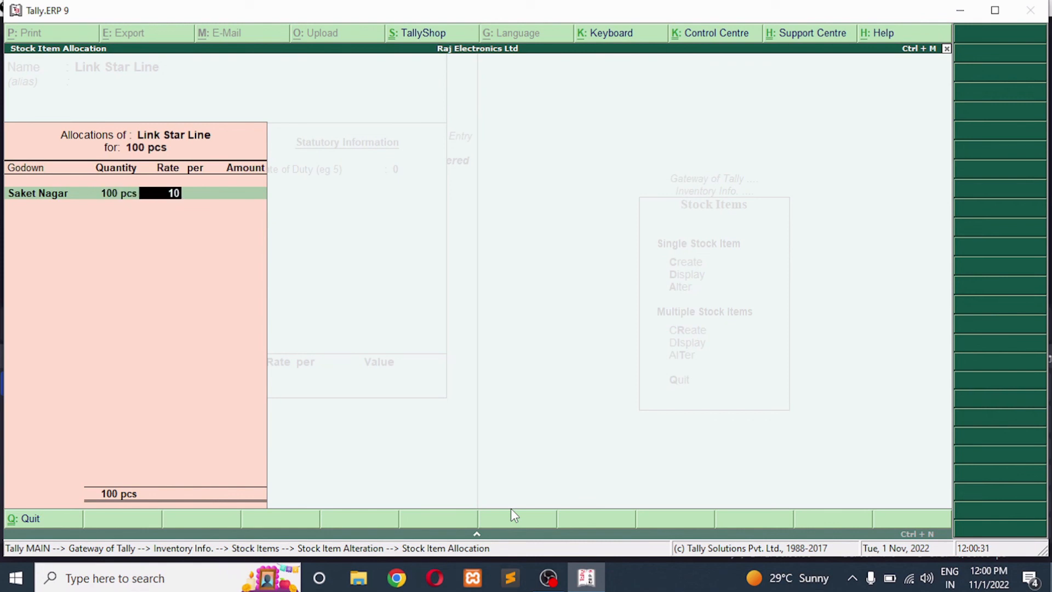
{"action": "key", "text": "Return"}
{"action": "key", "text": "Return"}
{"action": "key", "text": "Return"}
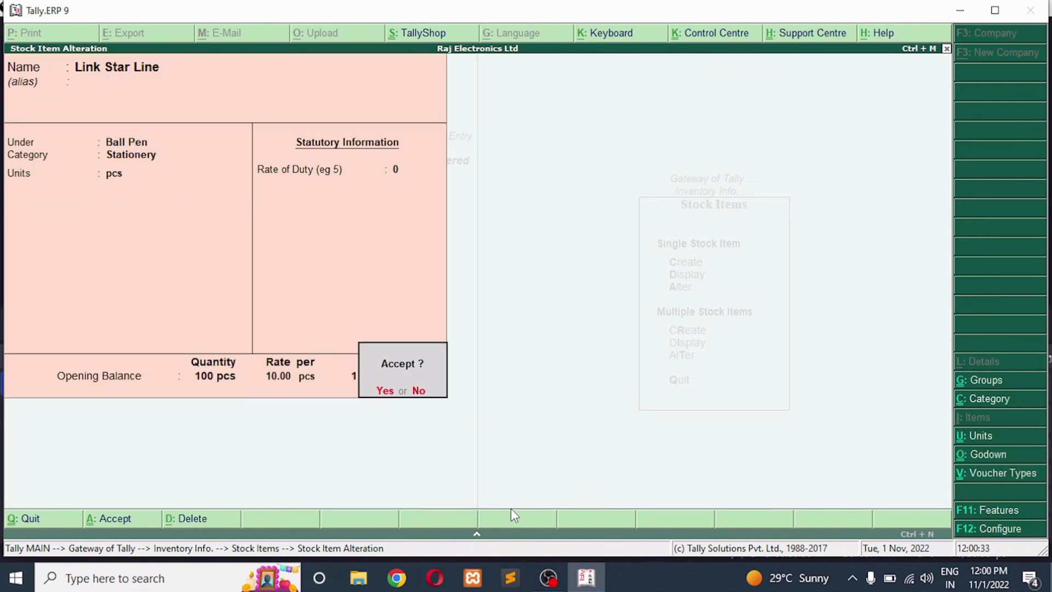
{"action": "key", "text": "Escape"}
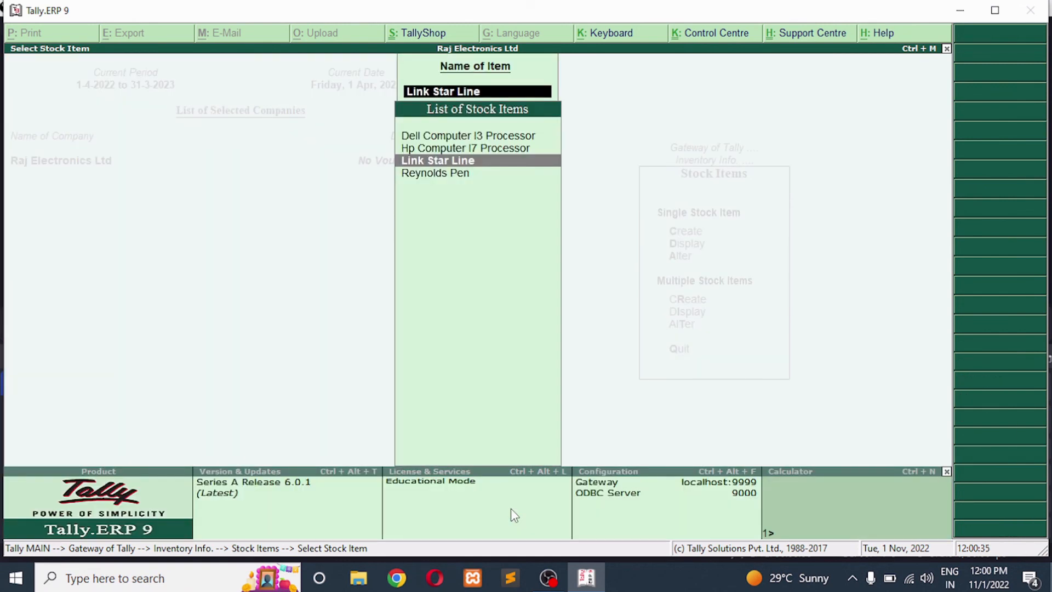
Leave stock item alteration and return to the Gateway of Tally
{"action": "key", "text": "Escape"}
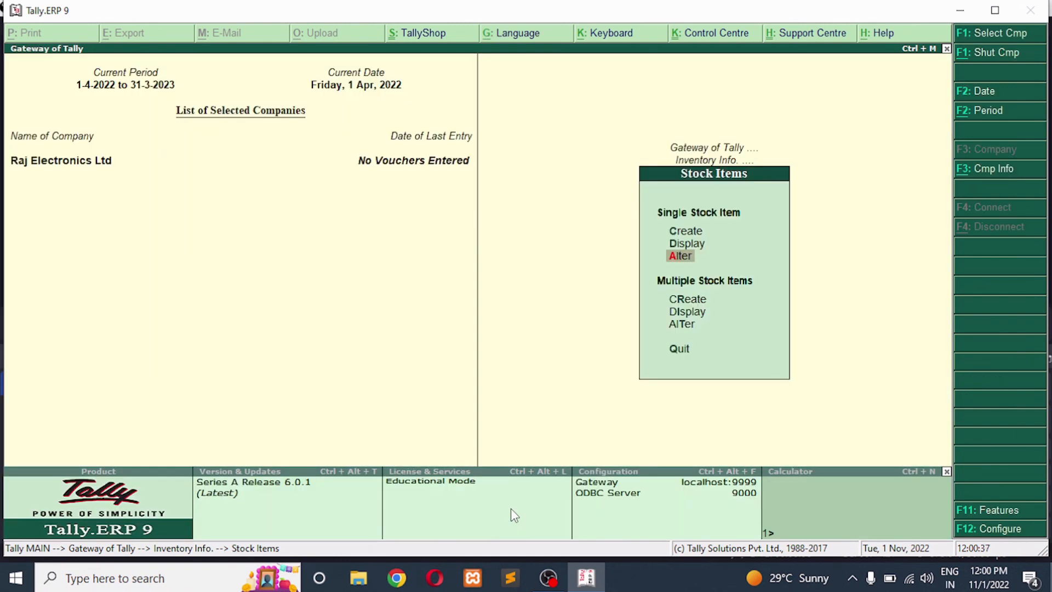
{"action": "key", "text": "Escape"}
{"action": "key", "text": "Escape"}
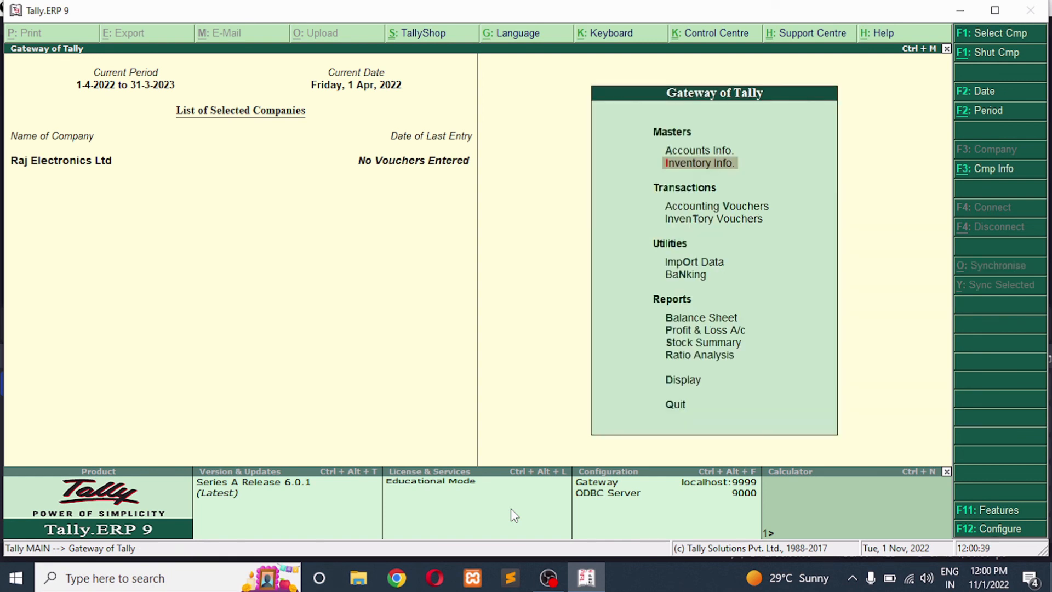